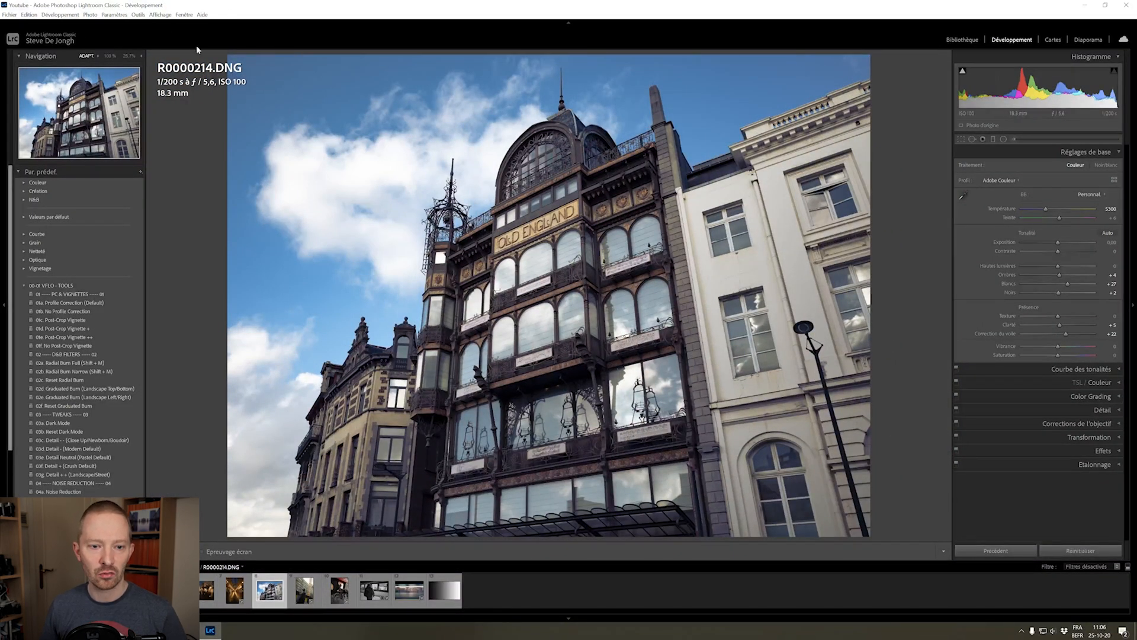
pyautogui.click(98, 56)
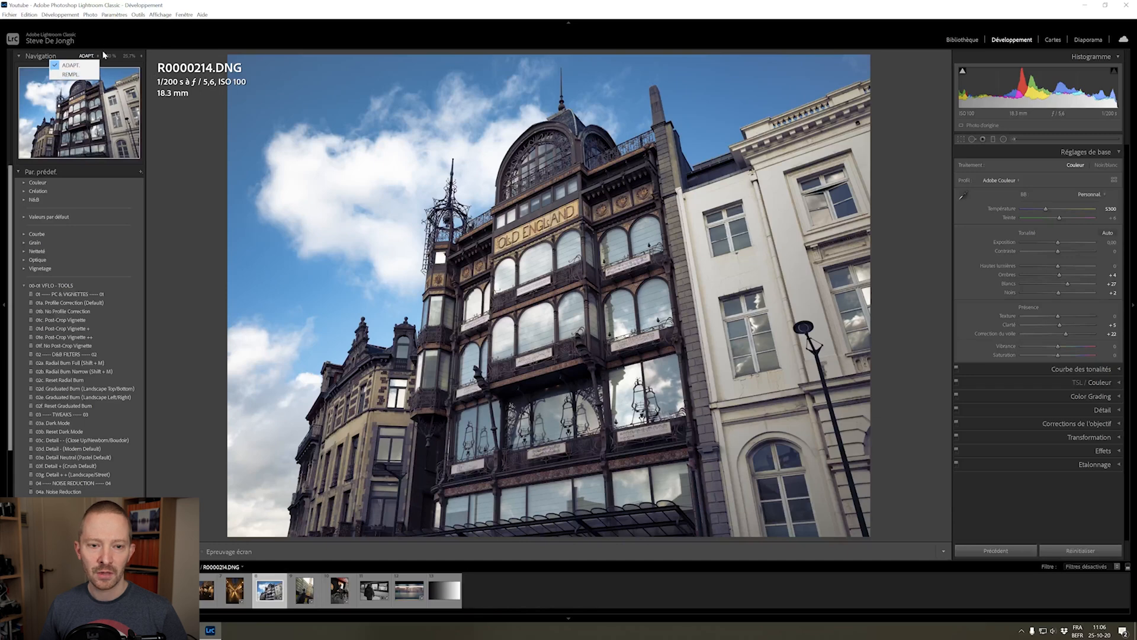
pyautogui.click(57, 56)
pyautogui.click(57, 56)
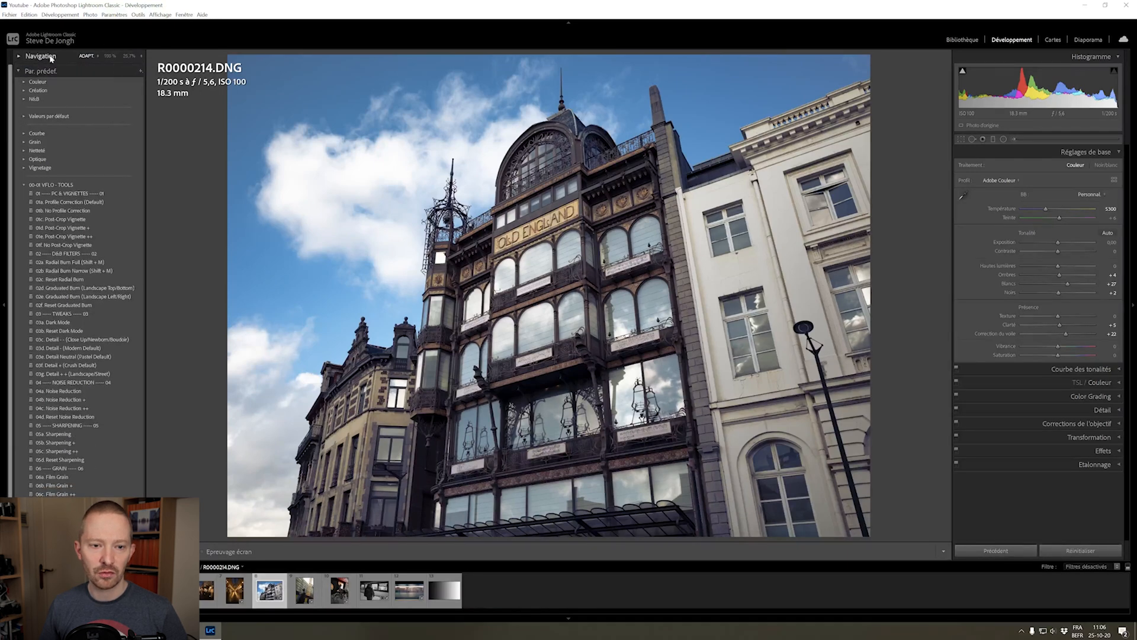
pyautogui.click(18, 56)
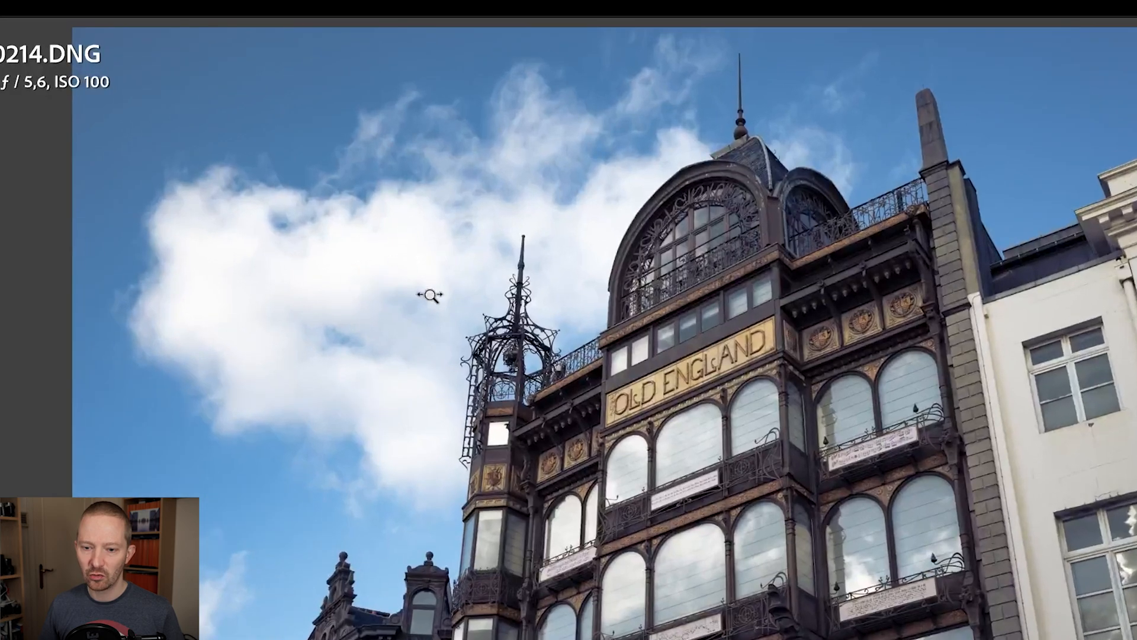
# Zoom gradually in and out of the R0000214.DNG building photo around the clouds and the facade
pyautogui.moveTo(418, 280); pyautogui.dragTo(378, 287)
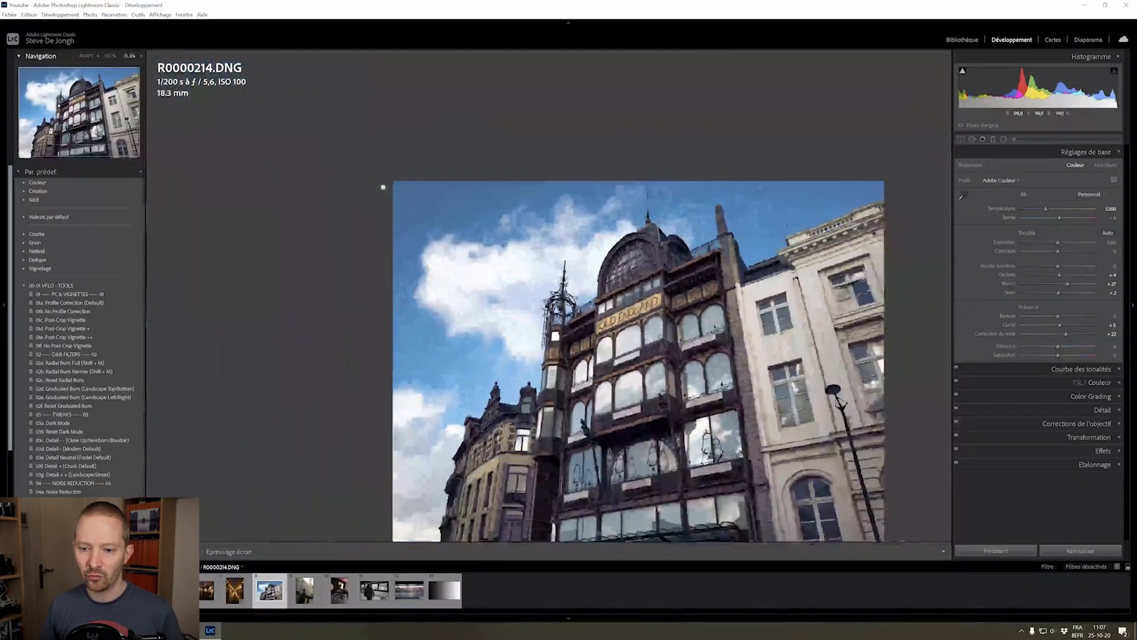
pyautogui.moveTo(383, 187); pyautogui.dragTo(453, 333)
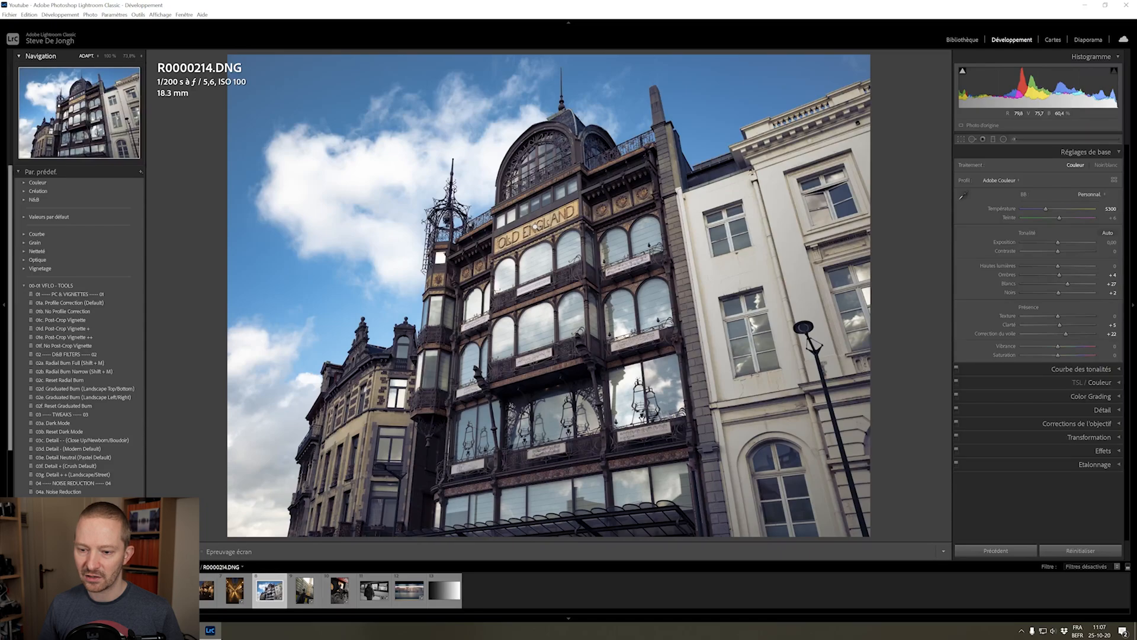
pyautogui.moveTo(535, 226); pyautogui.dragTo(508, 237)
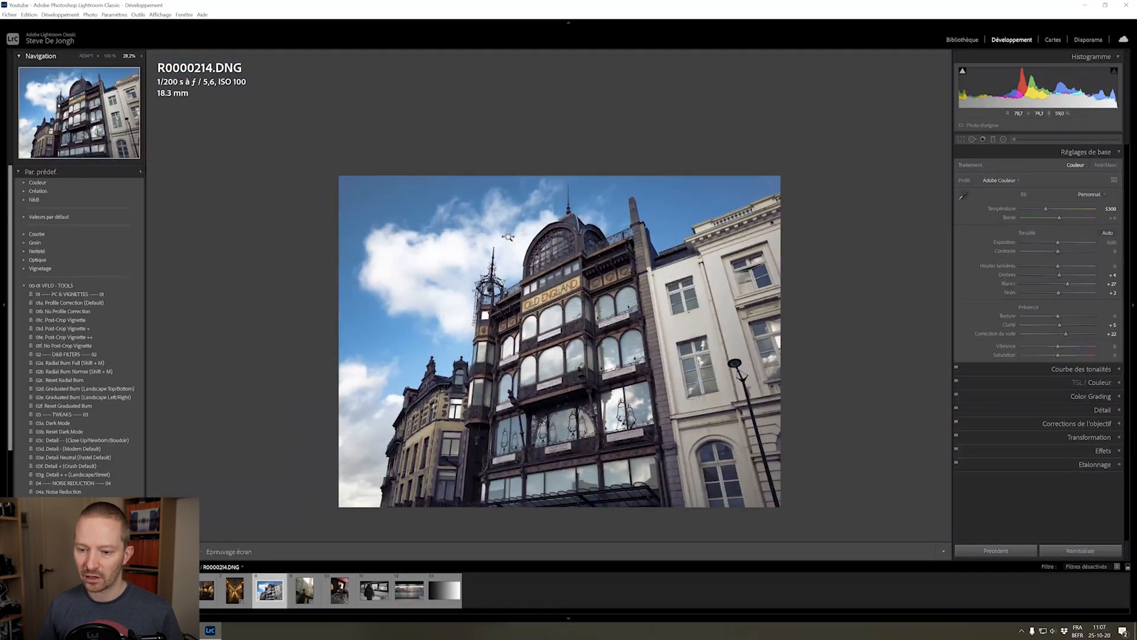
pyautogui.click(542, 263)
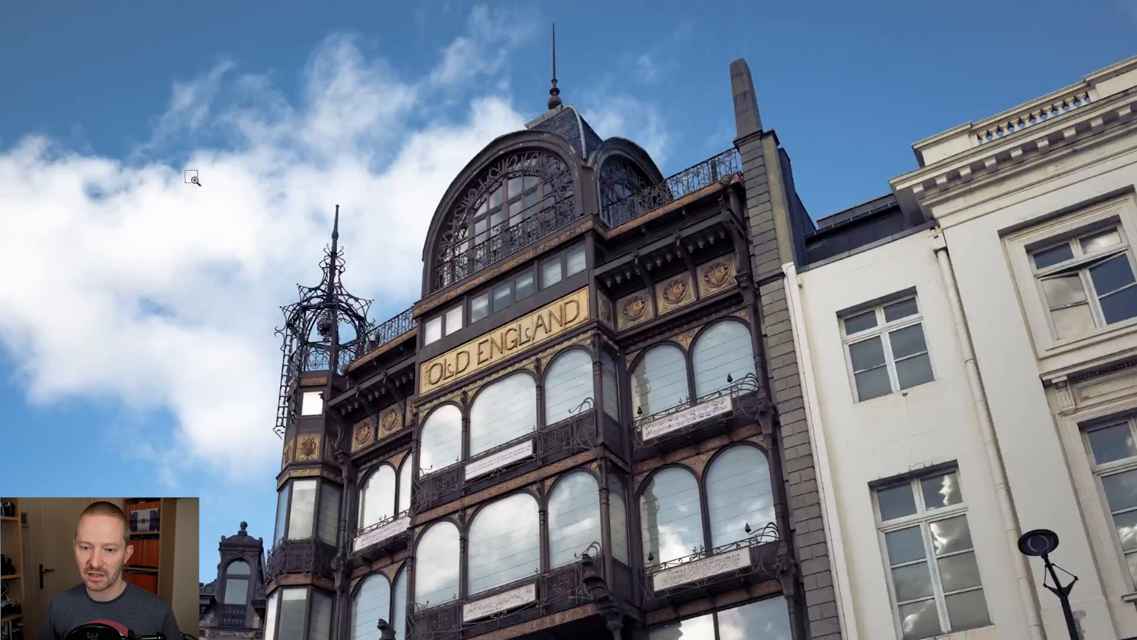
# Zoom into selected rectangular areas around the OLD ENGLAND sign and tower, returning to the fitted view between areas
pyautogui.moveTo(179, 184); pyautogui.dragTo(535, 475)
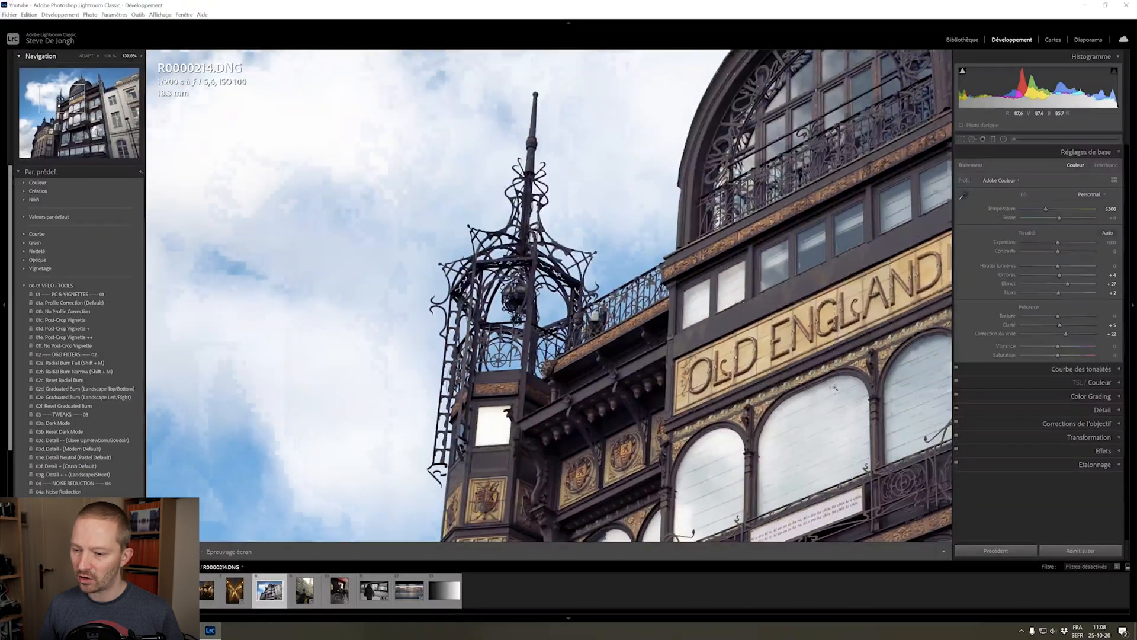
pyautogui.click(834, 388)
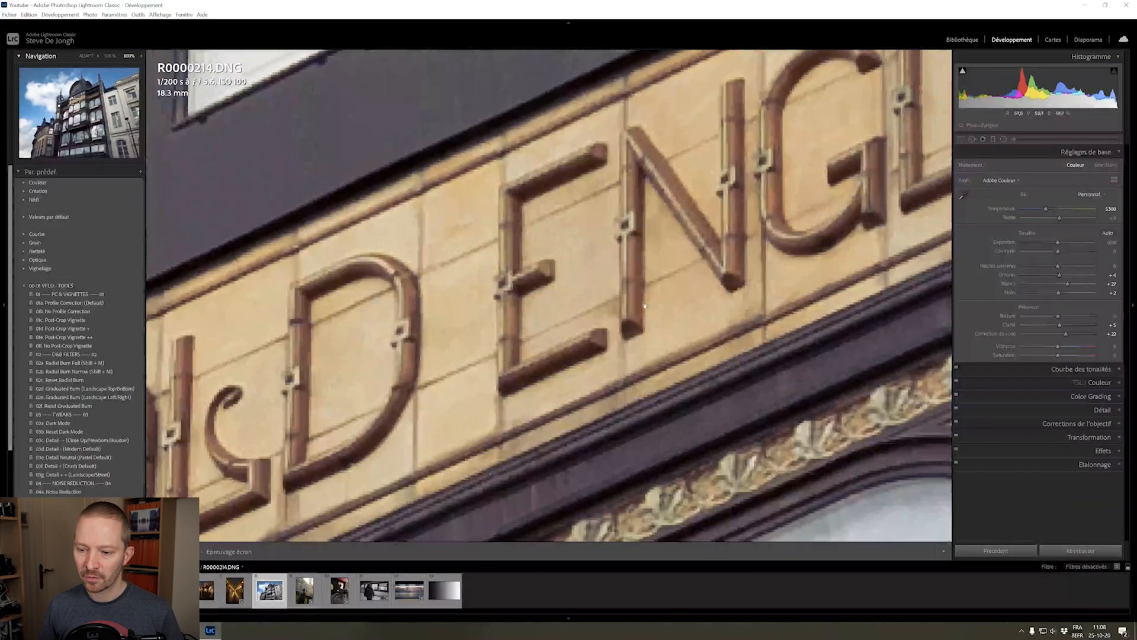
pyautogui.click(645, 305)
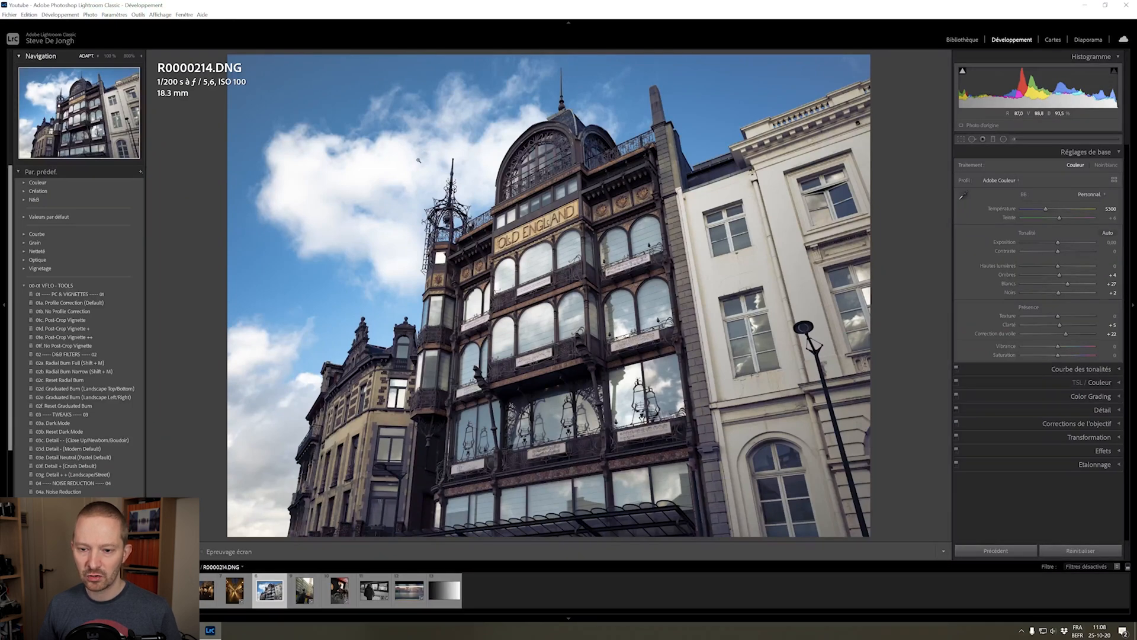
pyautogui.moveTo(483, 194); pyautogui.dragTo(588, 259)
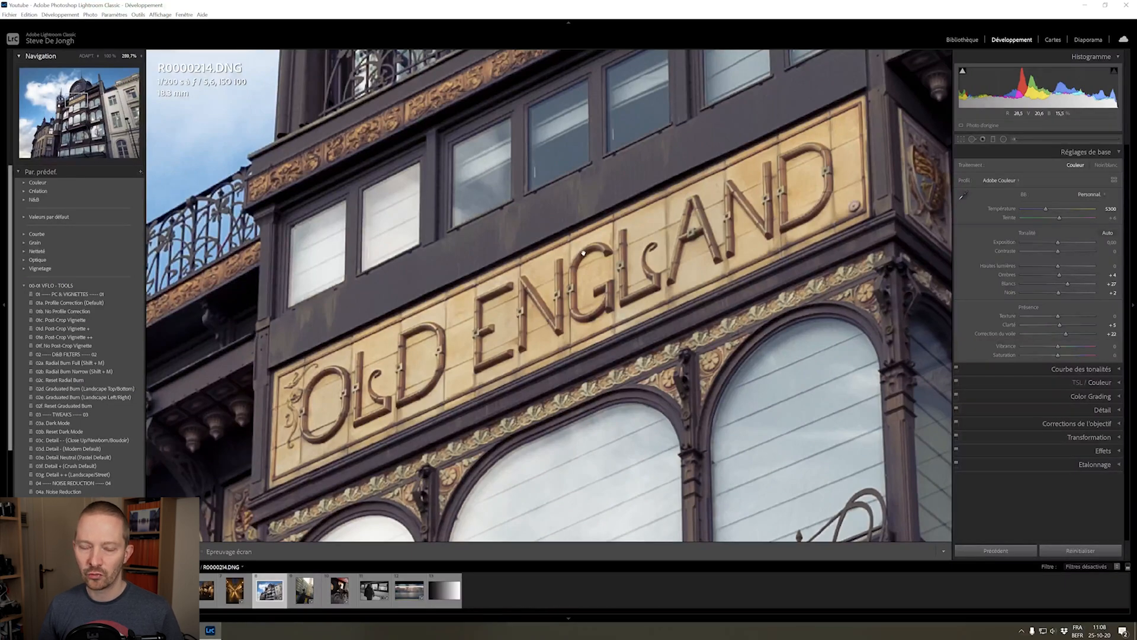
pyautogui.click(583, 254)
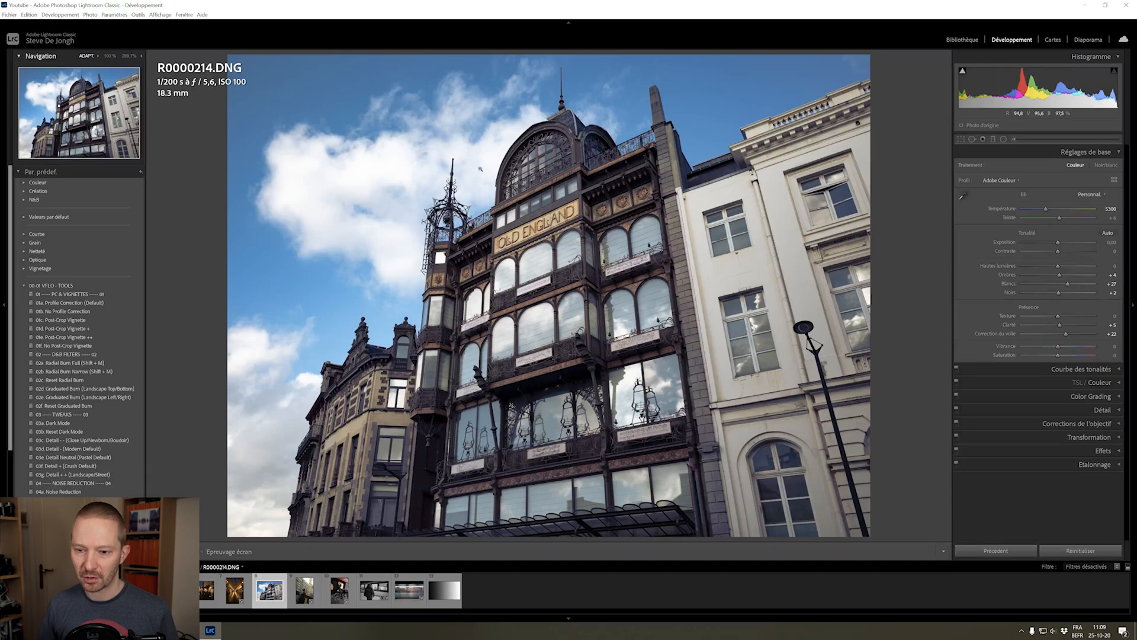
pyautogui.moveTo(394, 153); pyautogui.dragTo(533, 276)
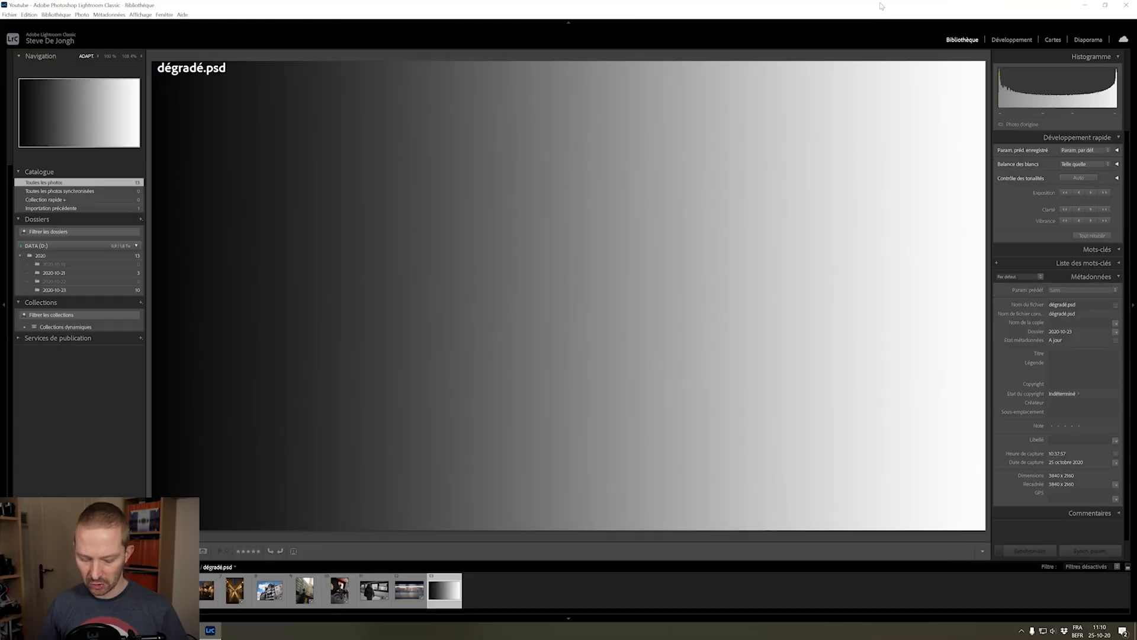
# Open the Color Grading settings for dégradé.psd, look through the tonal ranges and show the Global wheel
pyautogui.press('d')
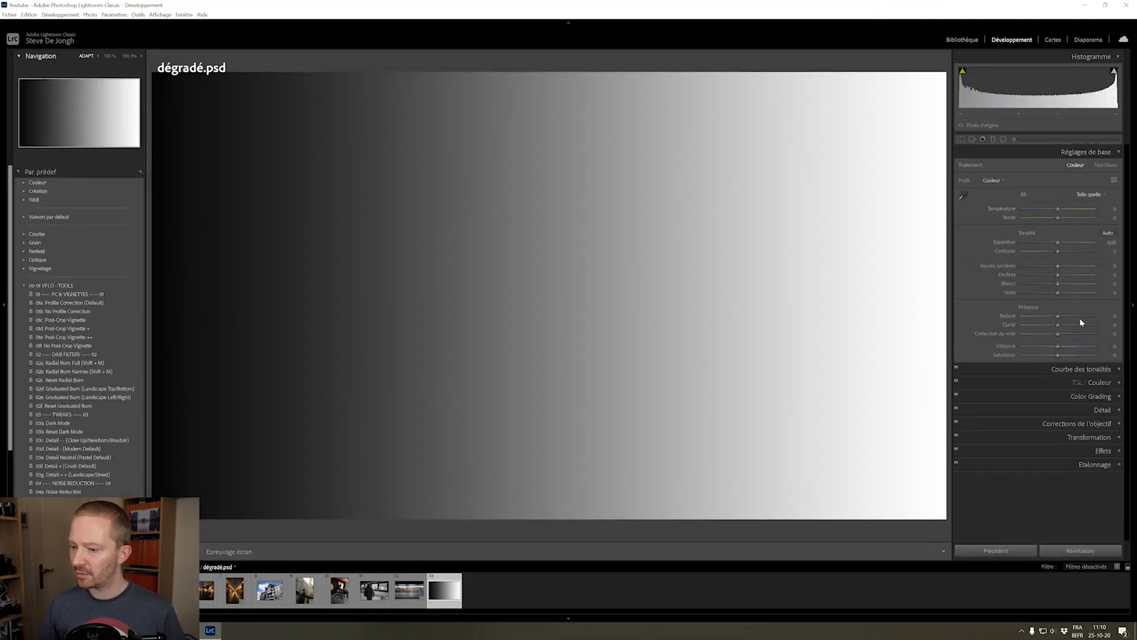
pyautogui.click(1087, 397)
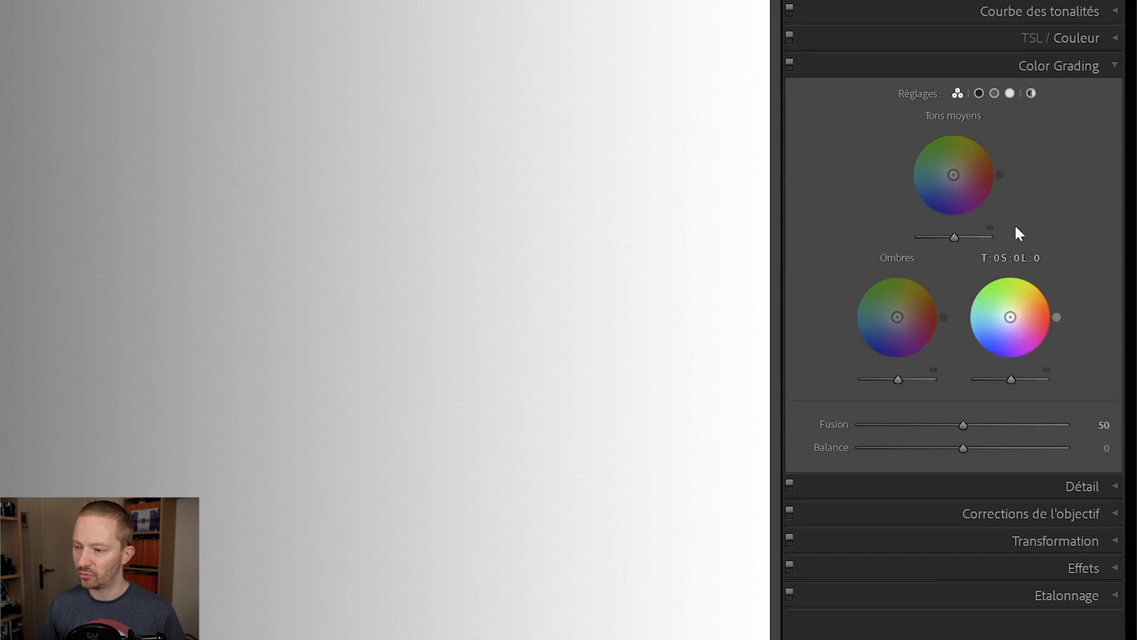
pyautogui.click(979, 93)
pyautogui.click(1010, 93)
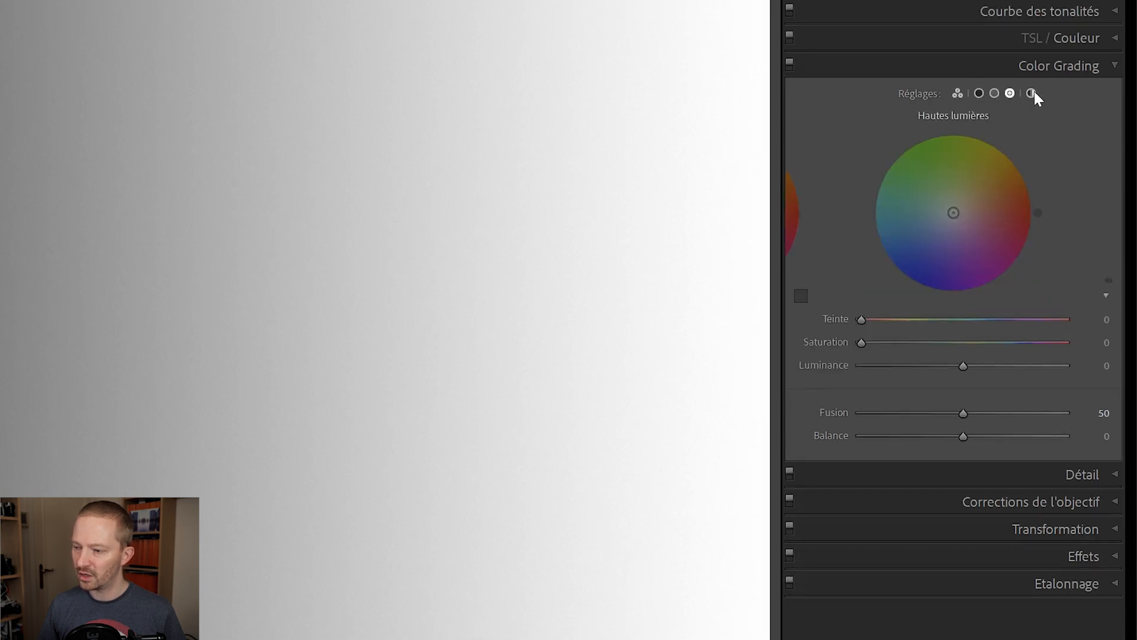
pyautogui.click(1031, 93)
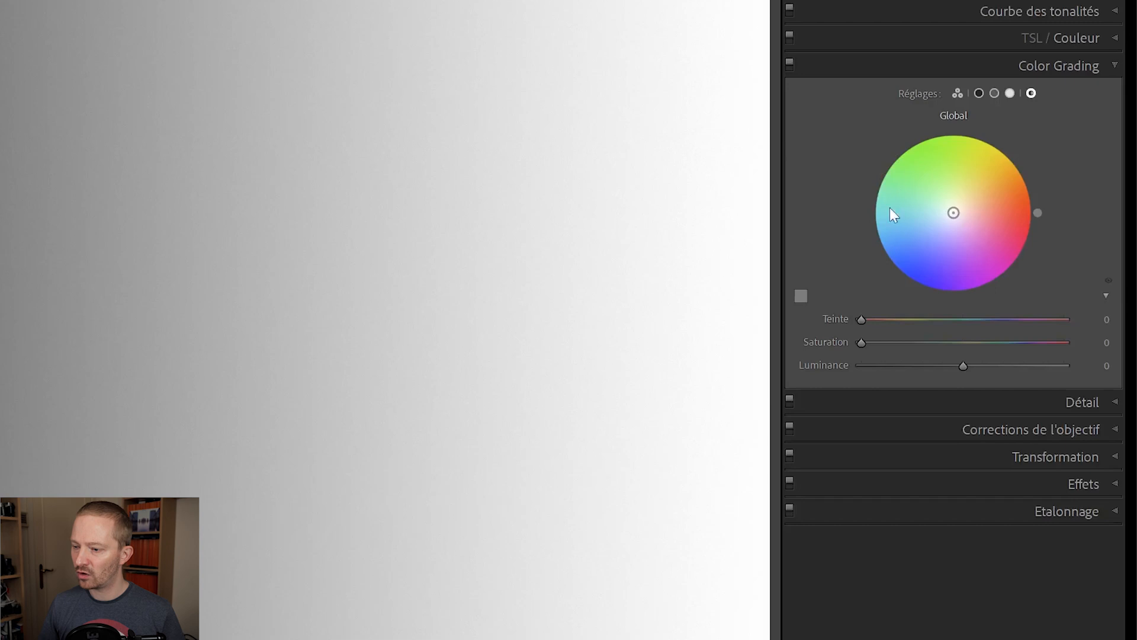
# Tint the whole gradient orange on the Global wheel with hue 17 and saturation 49, collapsing and re-expanding the sliders
pyautogui.moveTo(955, 214); pyautogui.dragTo(959, 190)
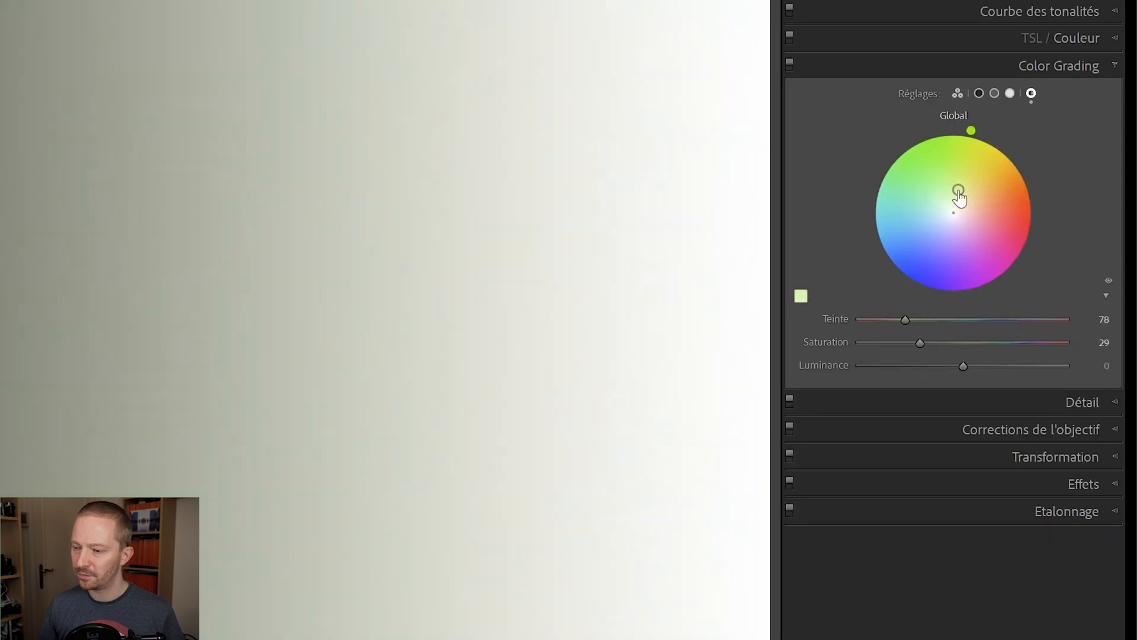
pyautogui.moveTo(985, 131); pyautogui.dragTo(1034, 189)
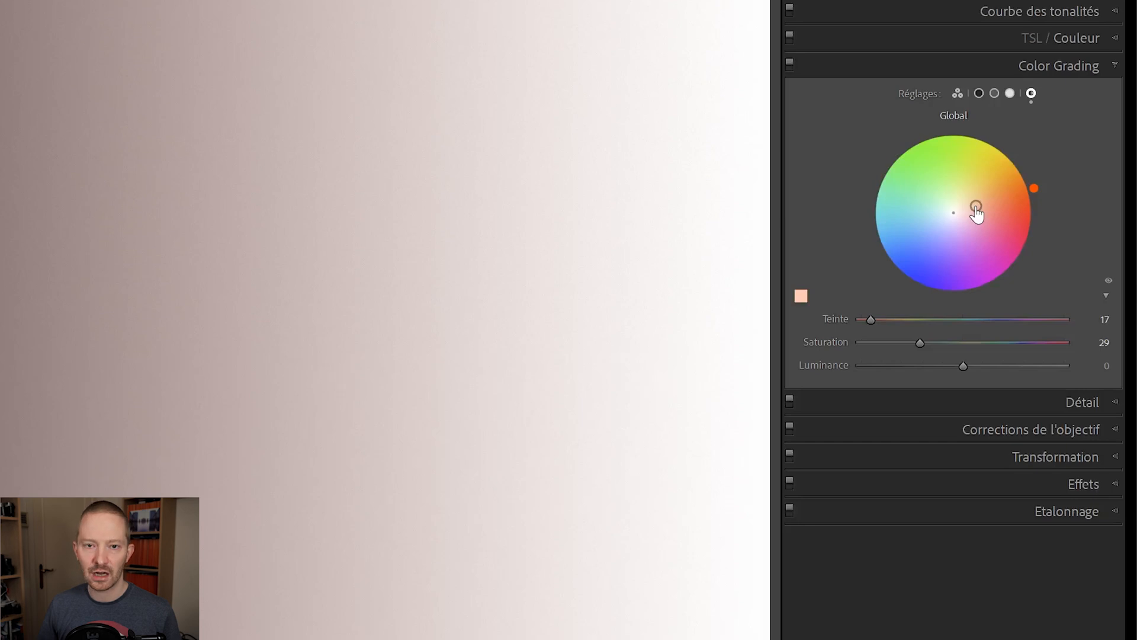
pyautogui.moveTo(976, 208)
pyautogui.mouseDown()
pyautogui.moveTo(1008, 195)
pyautogui.moveTo(964, 210)
pyautogui.moveTo(1008, 193)
pyautogui.moveTo(954, 211)
pyautogui.moveTo(1012, 196)
pyautogui.moveTo(980, 204)
pyautogui.moveTo(990, 202)
pyautogui.mouseUp()
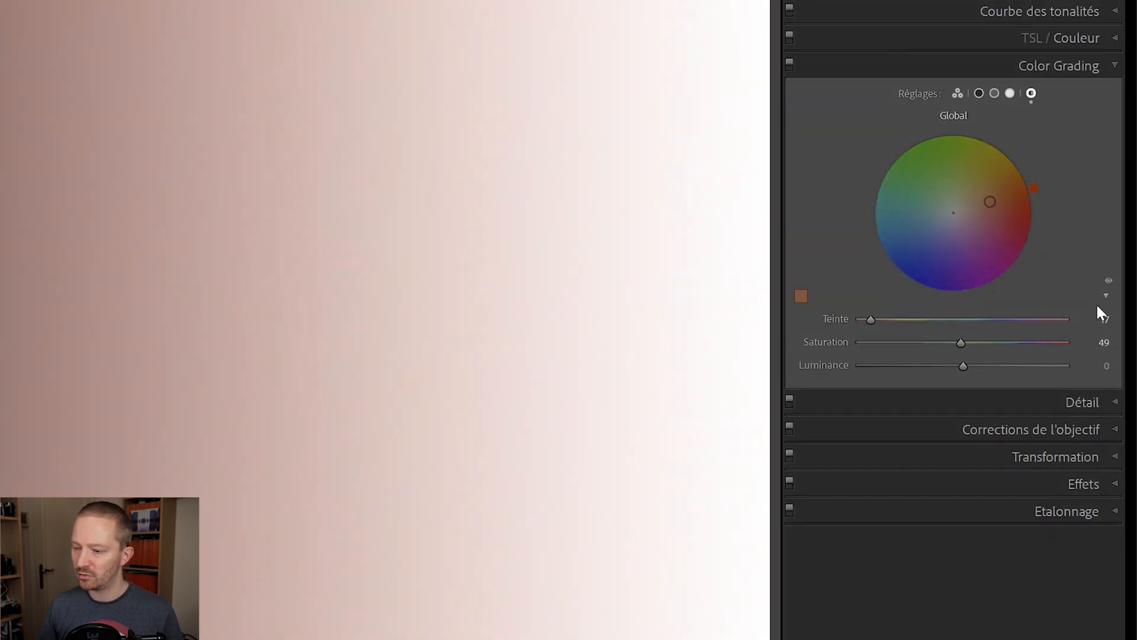
pyautogui.click(1106, 296)
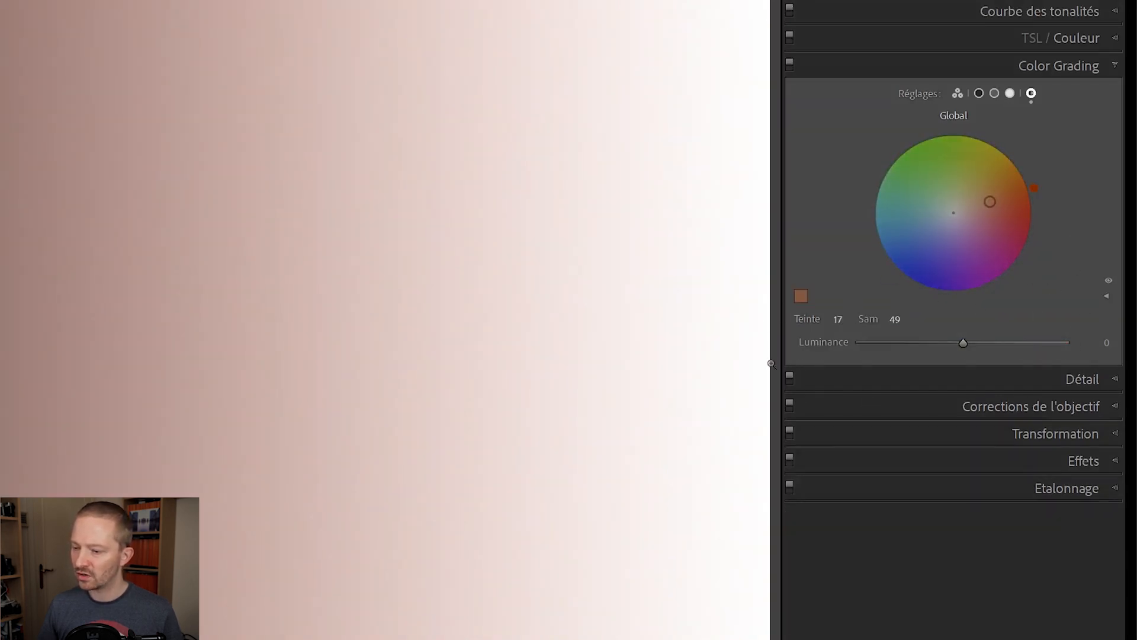
pyautogui.click(1104, 294)
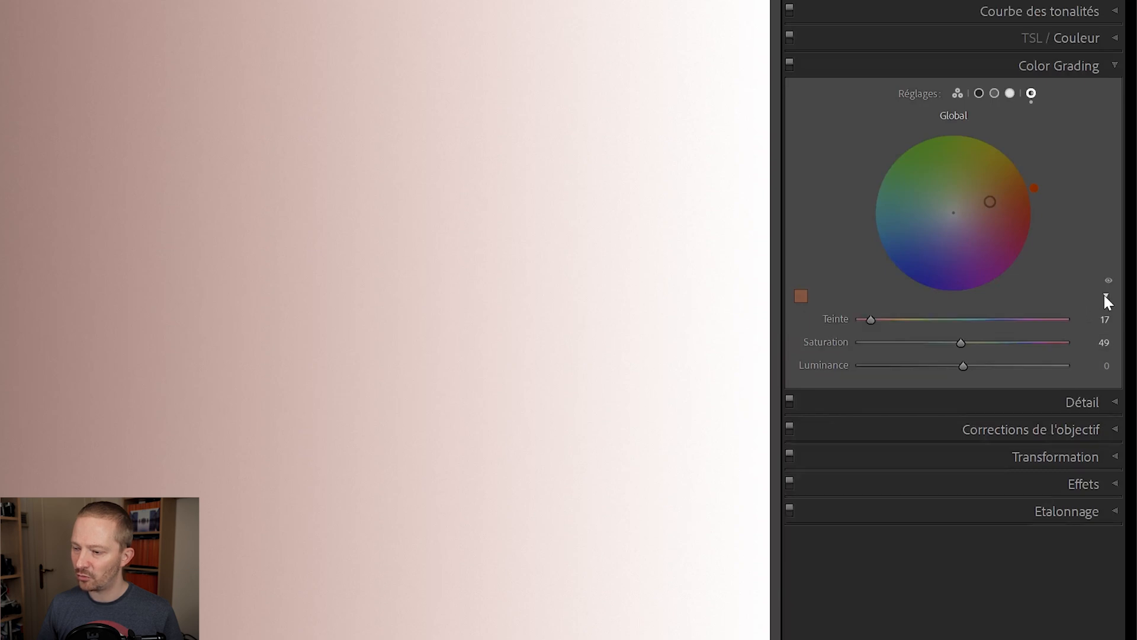
# Change the global tint to hue 65 and saturation 33, and try luminance values of -70 and -12
pyautogui.moveTo(877, 322); pyautogui.dragTo(898, 322)
pyautogui.moveTo(987, 348)
pyautogui.mouseDown()
pyautogui.moveTo(929, 350)
pyautogui.moveTo(1018, 365)
pyautogui.moveTo(877, 365)
pyautogui.moveTo(1015, 365)
pyautogui.moveTo(892, 353)
pyautogui.mouseUp()
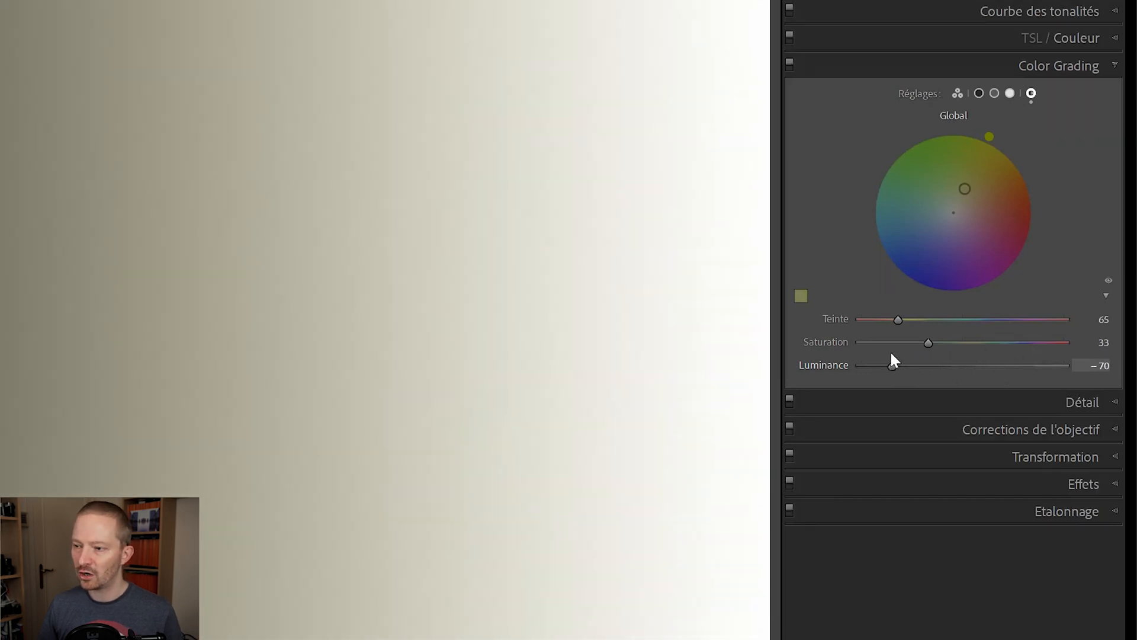
pyautogui.doubleClick(904, 364)
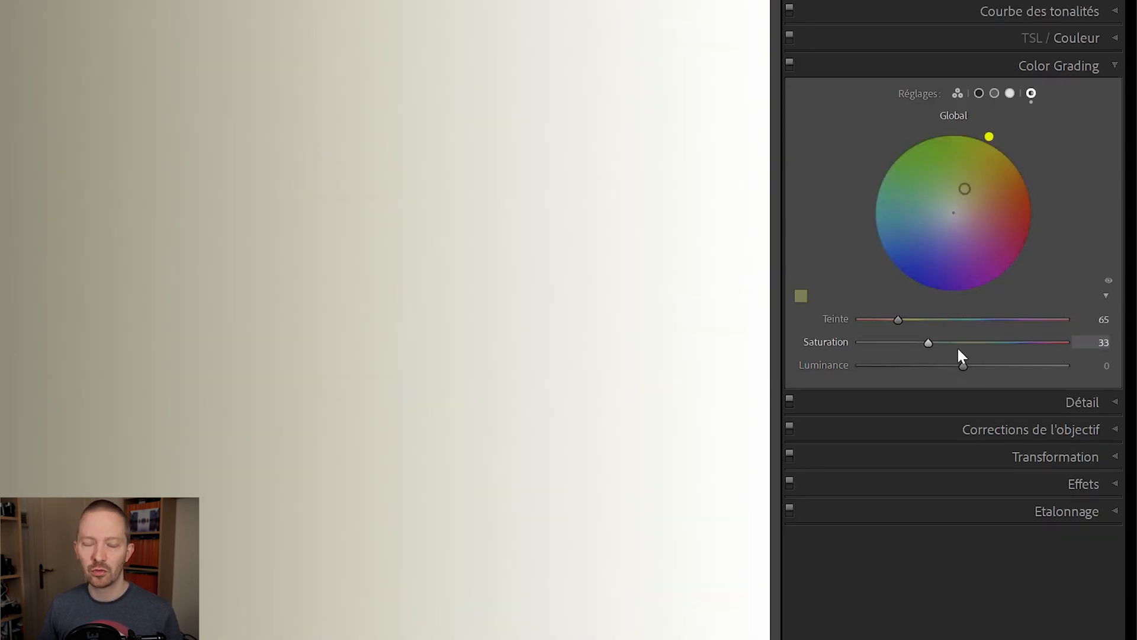
pyautogui.moveTo(963, 365)
pyautogui.mouseDown()
pyautogui.moveTo(895, 368)
pyautogui.moveTo(952, 366)
pyautogui.mouseUp()
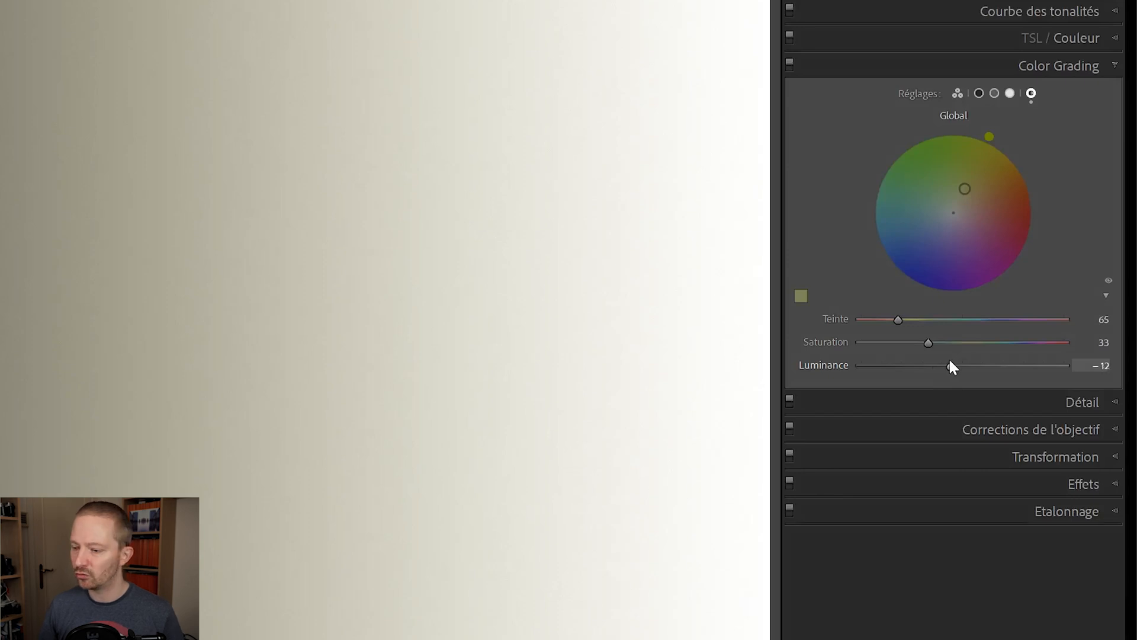
# Reset the global luminance, saturation and hue to their defaults
pyautogui.doubleClick(949, 367)
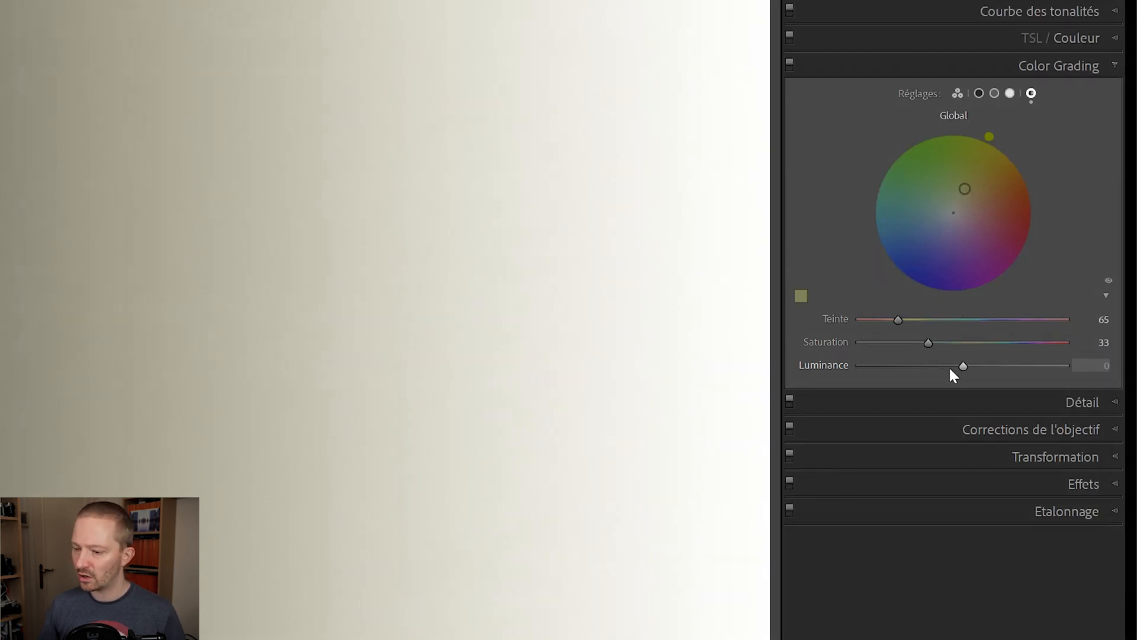
pyautogui.doubleClick(926, 342)
pyautogui.doubleClick(901, 322)
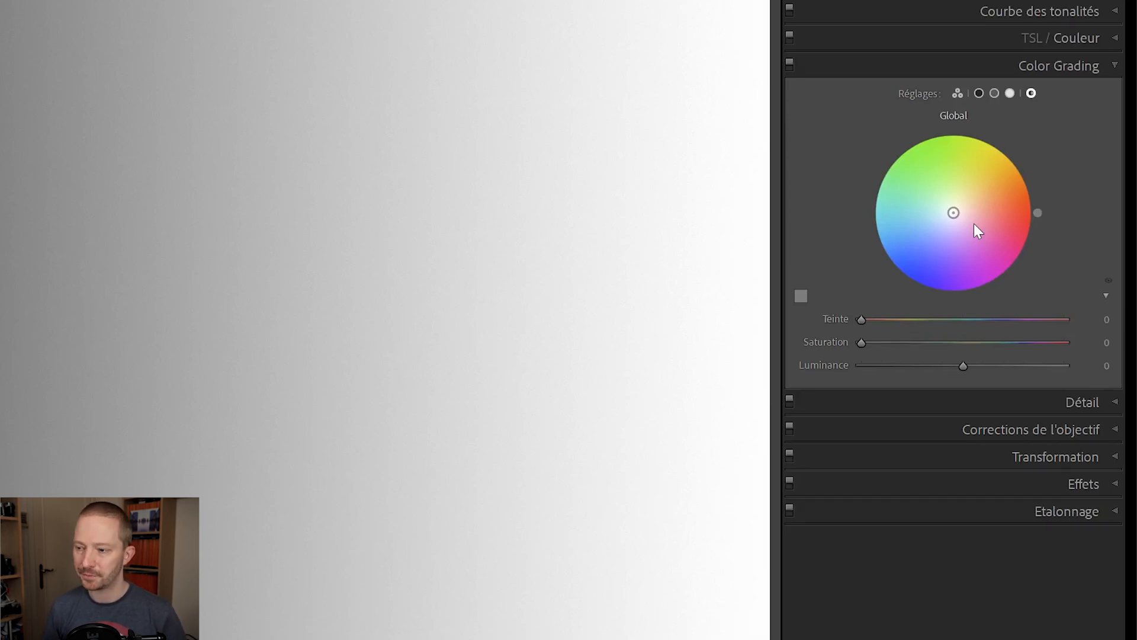
# Show all three tonal wheels together and tint the shadows blue, then teal with hue 191 and saturation 100
pyautogui.click(957, 92)
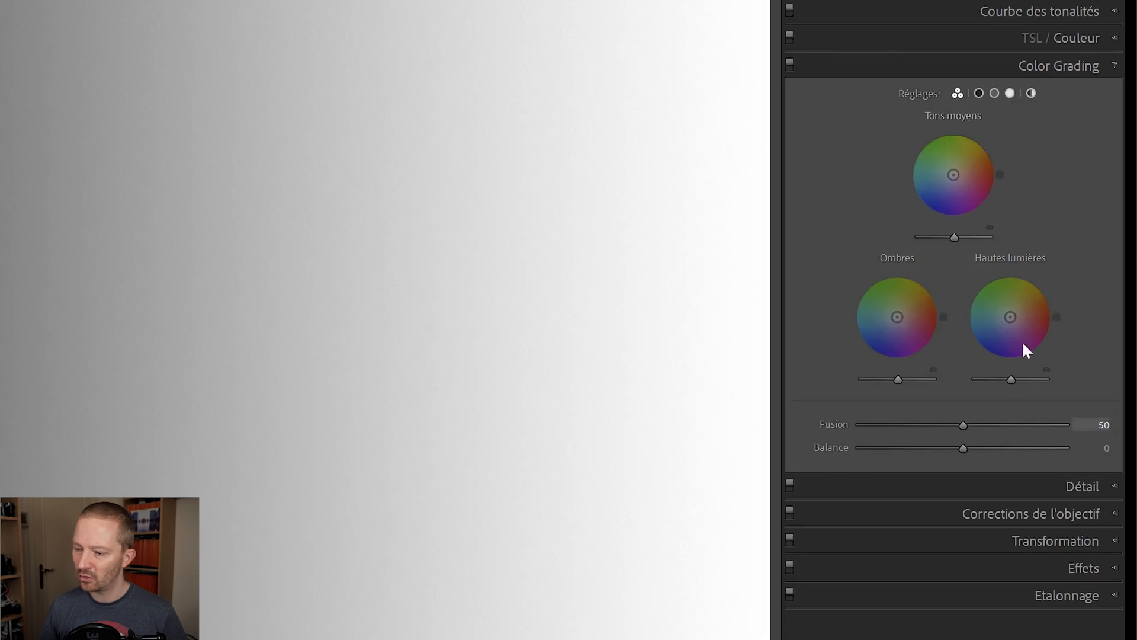
pyautogui.click(979, 93)
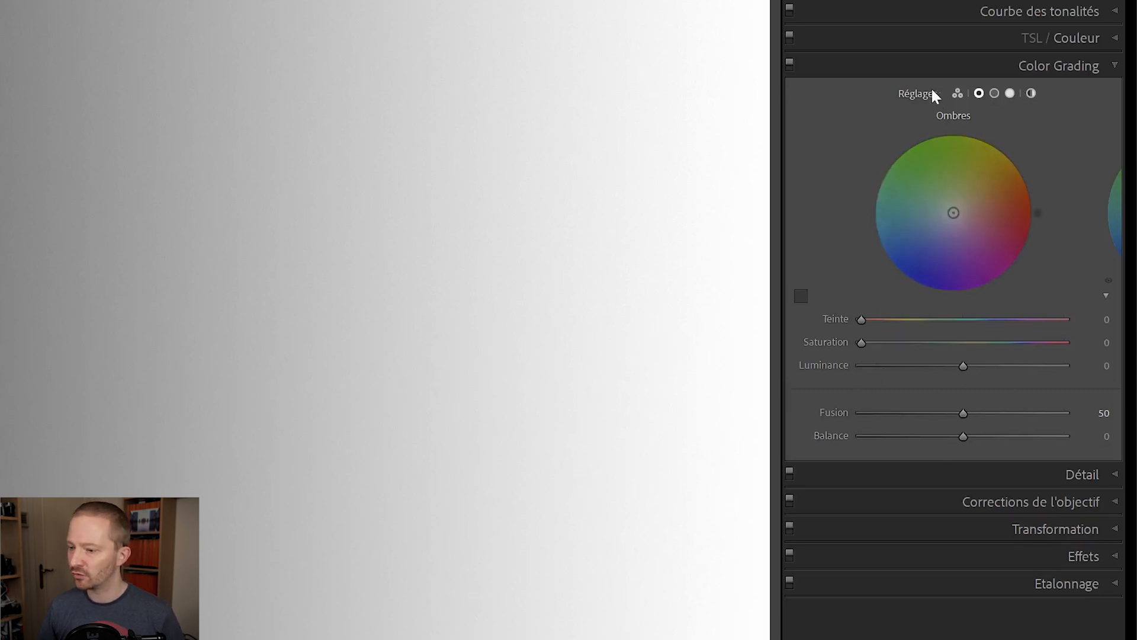
pyautogui.click(958, 93)
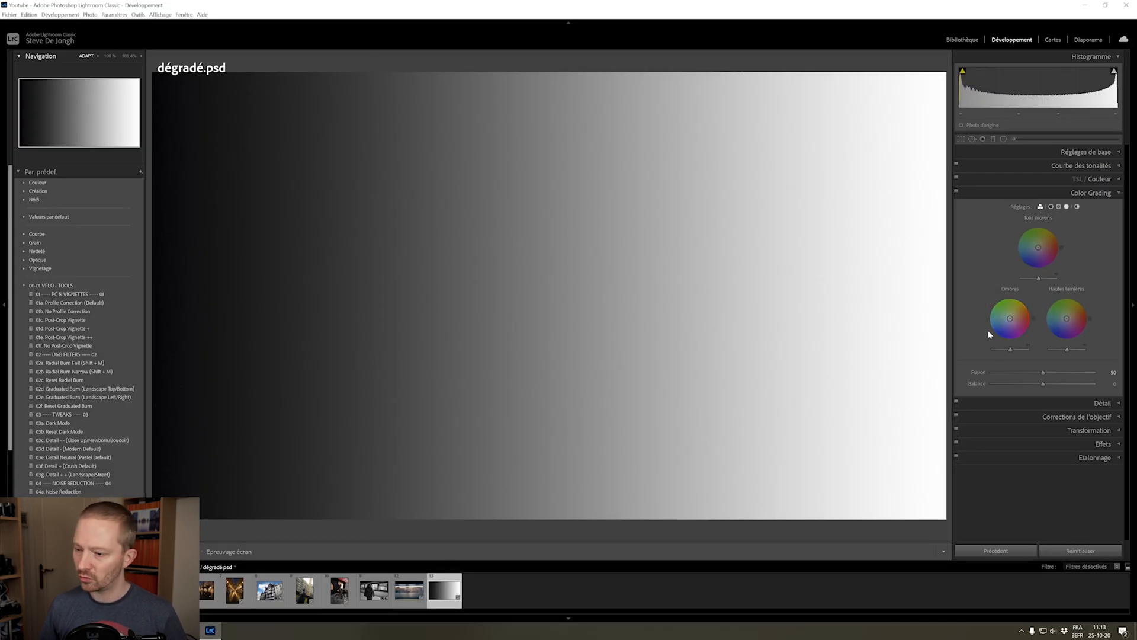
pyautogui.moveTo(1010, 320); pyautogui.dragTo(998, 333)
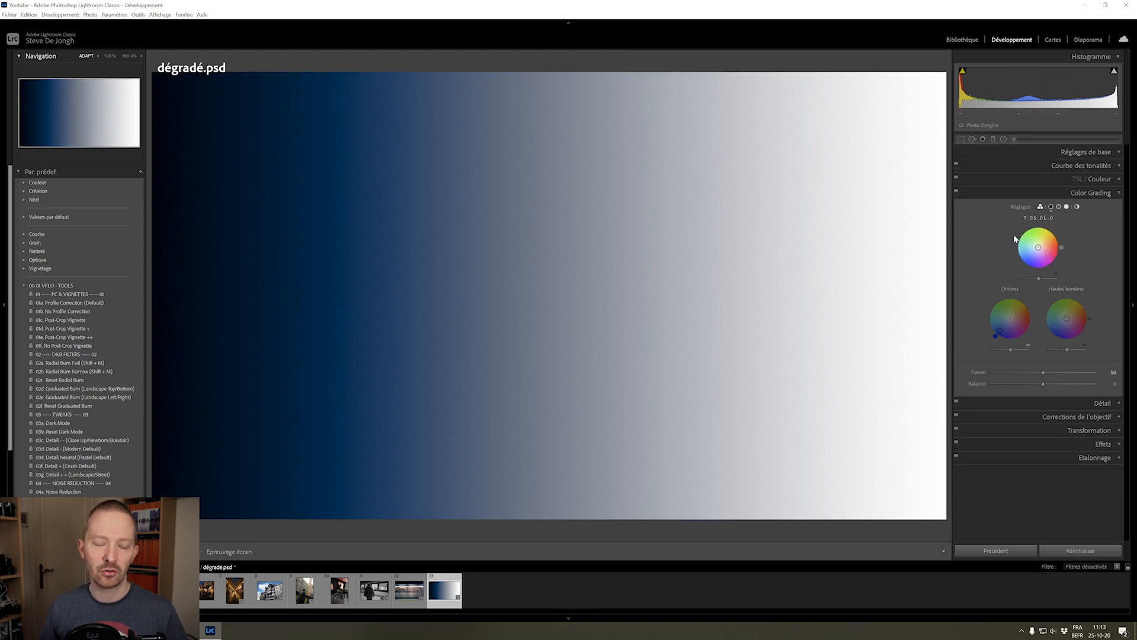
pyautogui.moveTo(995, 342)
pyautogui.mouseDown()
pyautogui.moveTo(992, 309)
pyautogui.moveTo(991, 327)
pyautogui.moveTo(989, 317)
pyautogui.moveTo(1005, 326)
pyautogui.mouseUp()
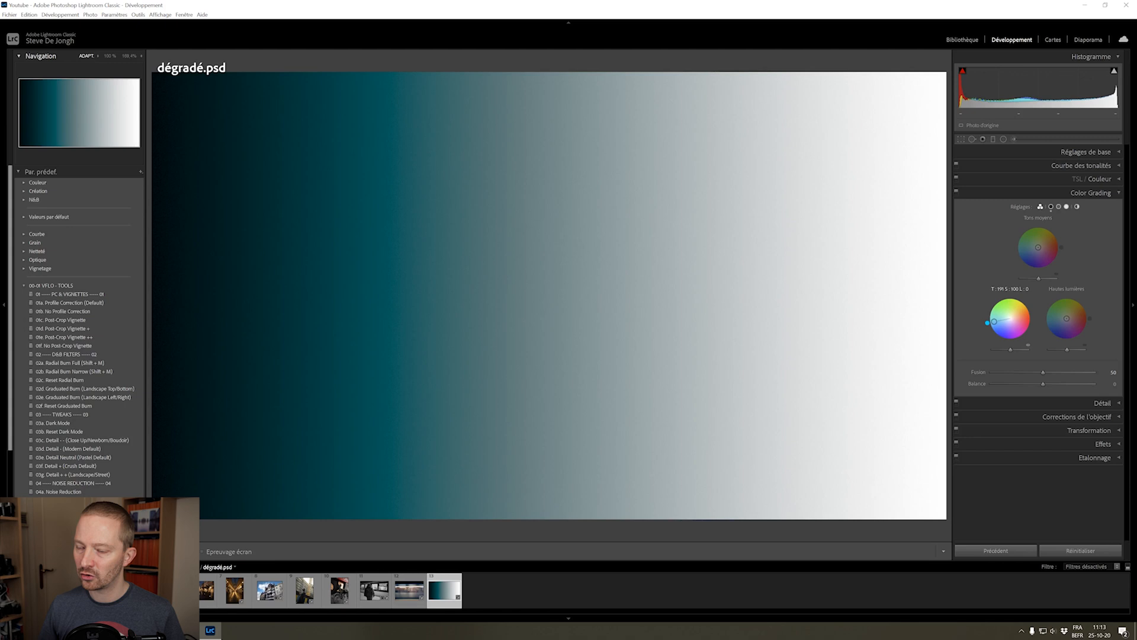
# Try a different shadow luminance, then reset the luminance and all the shadow colour settings
pyautogui.moveTo(995, 321); pyautogui.dragTo(1008, 354)
pyautogui.doubleClick(1007, 350)
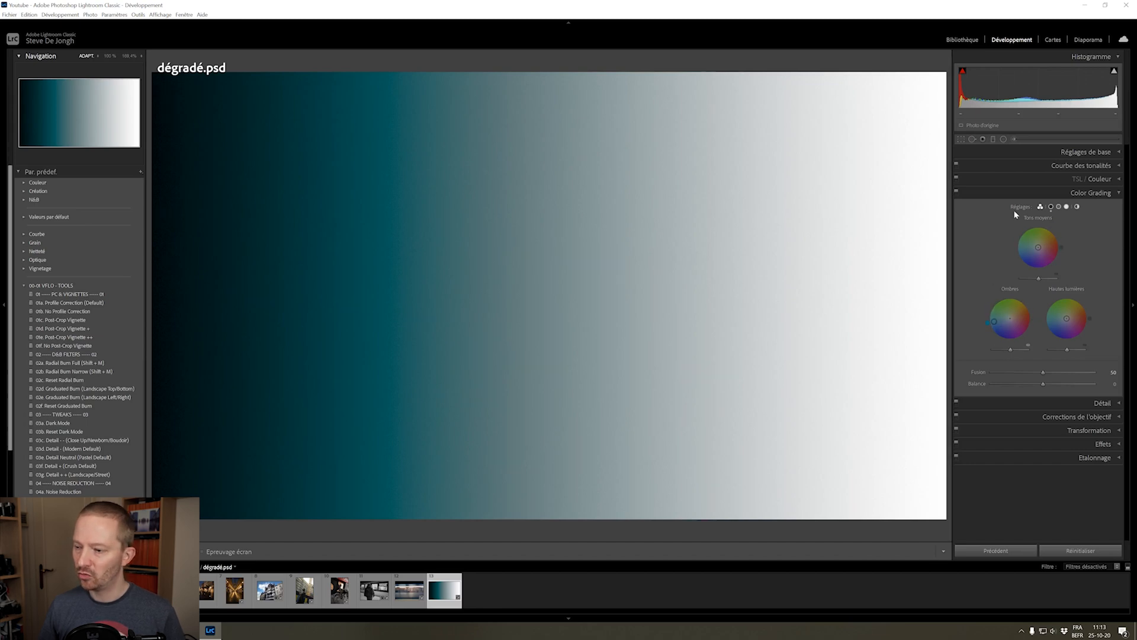
pyautogui.doubleClick(1009, 292)
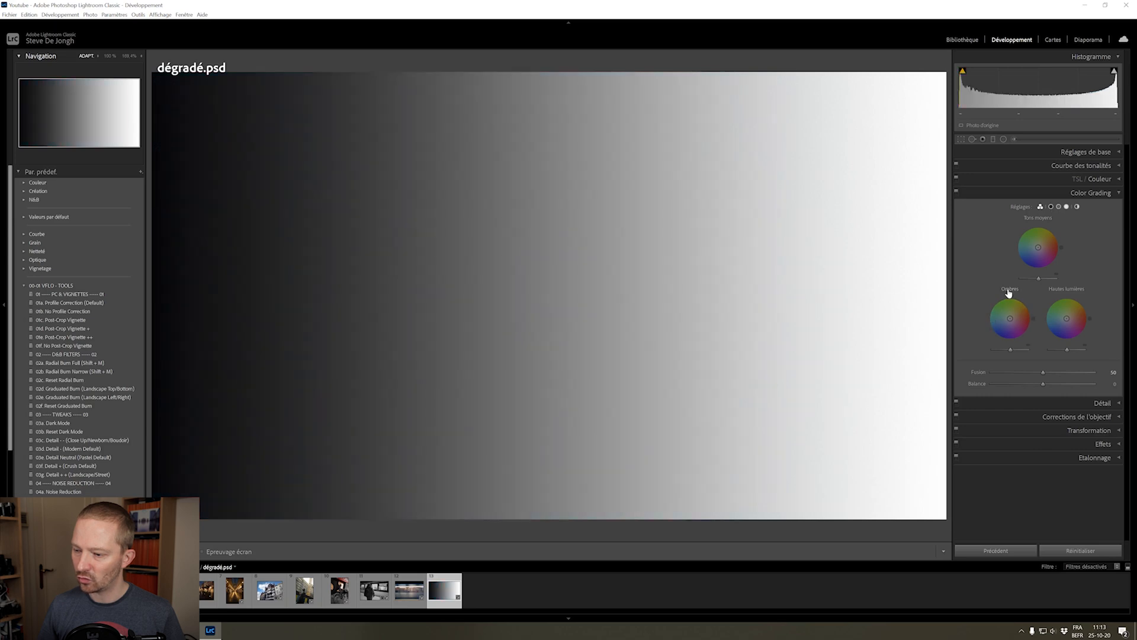
# Tint the midtones orange, then yellow-green with hue 75 and saturation 100, and lower their luminance slightly
pyautogui.moveTo(1038, 247); pyautogui.dragTo(1052, 237)
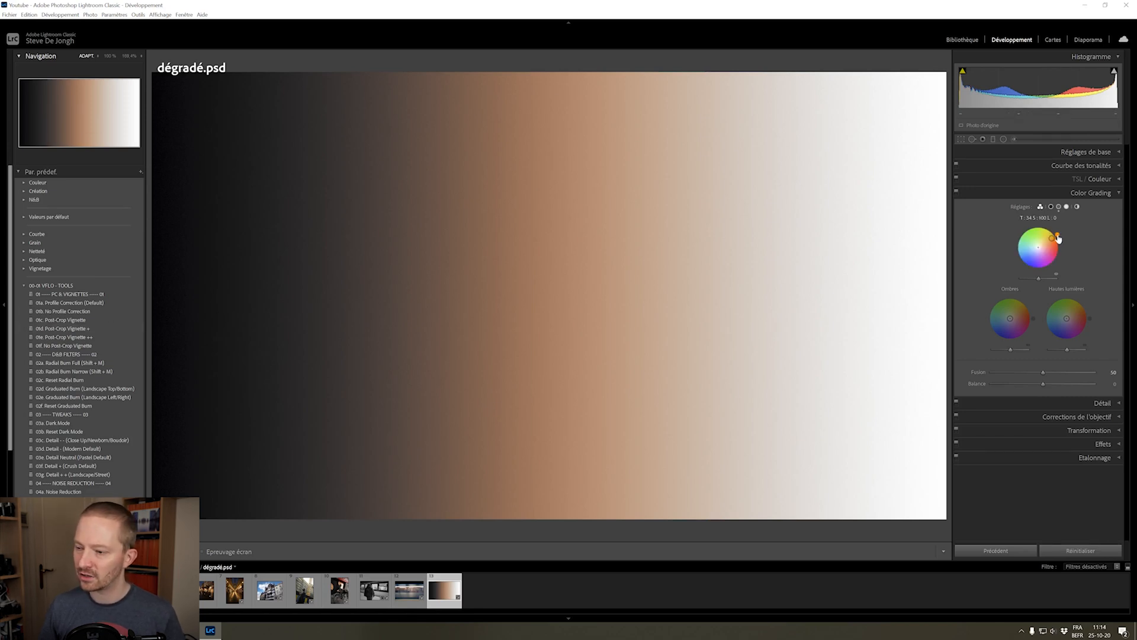
pyautogui.moveTo(1051, 236)
pyautogui.mouseDown()
pyautogui.moveTo(1022, 237)
pyautogui.moveTo(1057, 243)
pyautogui.moveTo(1042, 231)
pyautogui.mouseUp()
pyautogui.moveTo(1039, 280)
pyautogui.mouseDown()
pyautogui.moveTo(1026, 281)
pyautogui.moveTo(1038, 278)
pyautogui.mouseUp()
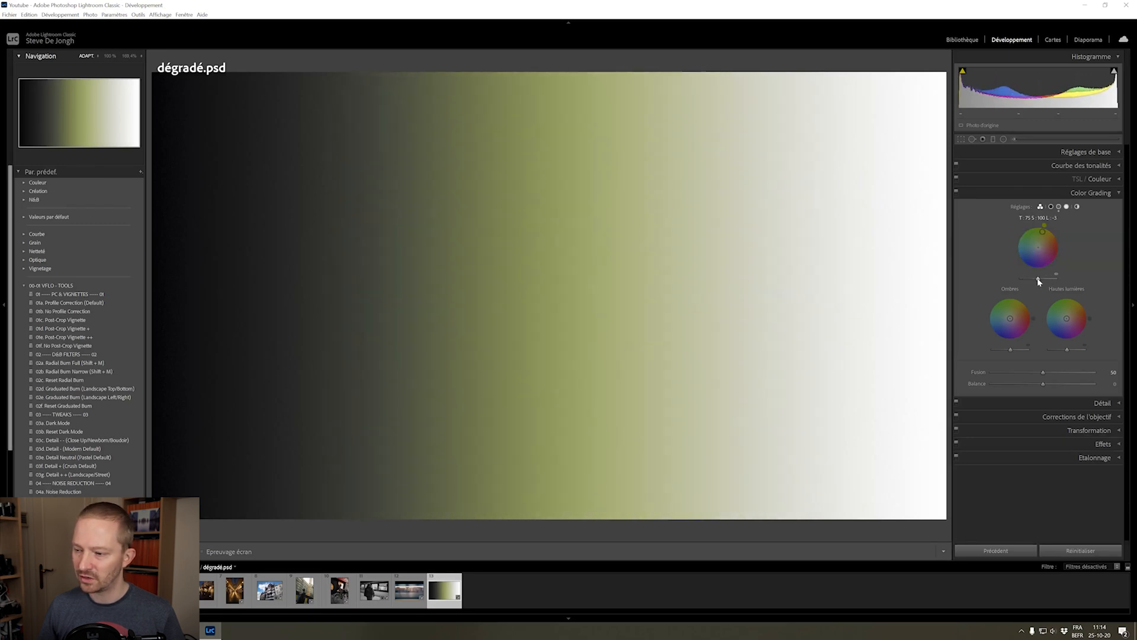
# Reset the midtone grading, try a red highlight tint with hue 351 and saturation 100, and reset the highlights
pyautogui.doubleClick(1041, 228)
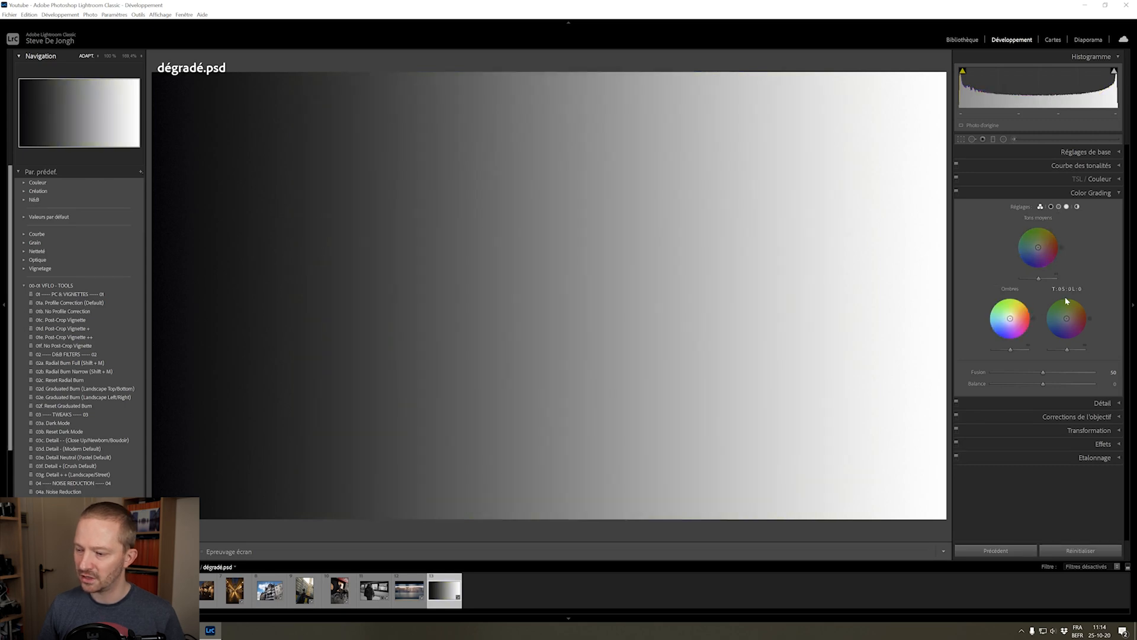
pyautogui.moveTo(1067, 319)
pyautogui.mouseDown()
pyautogui.moveTo(1085, 331)
pyautogui.moveTo(1086, 311)
pyautogui.moveTo(1082, 335)
pyautogui.moveTo(1089, 311)
pyautogui.moveTo(1096, 318)
pyautogui.moveTo(1077, 300)
pyautogui.moveTo(1066, 298)
pyautogui.moveTo(1085, 324)
pyautogui.mouseUp()
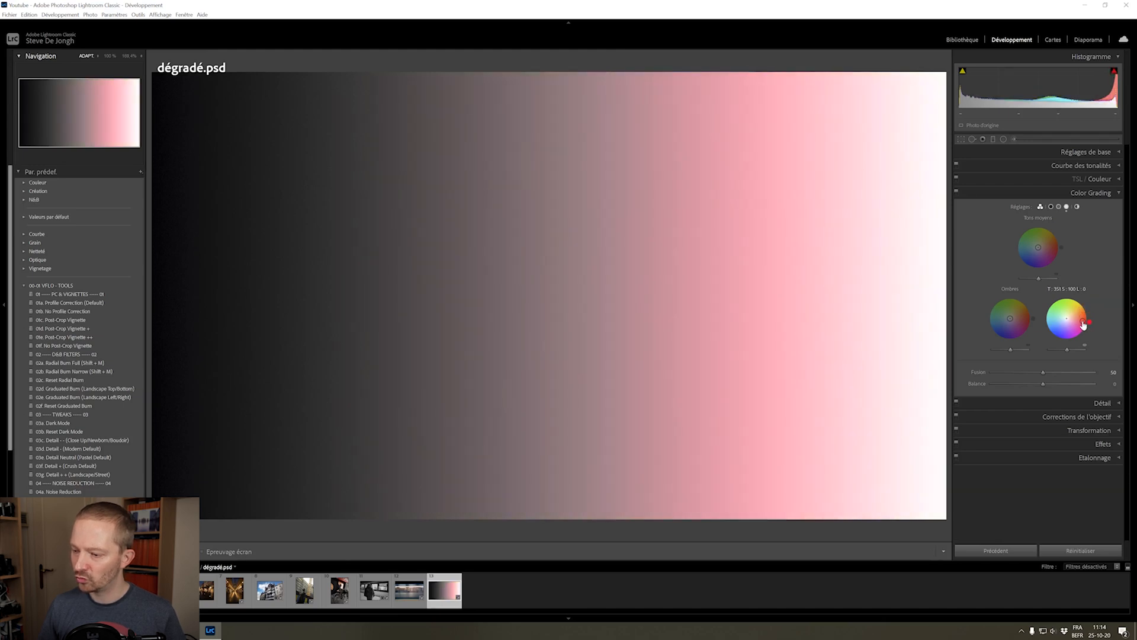
pyautogui.moveTo(1083, 321); pyautogui.dragTo(1055, 355)
pyautogui.doubleClick(1054, 349)
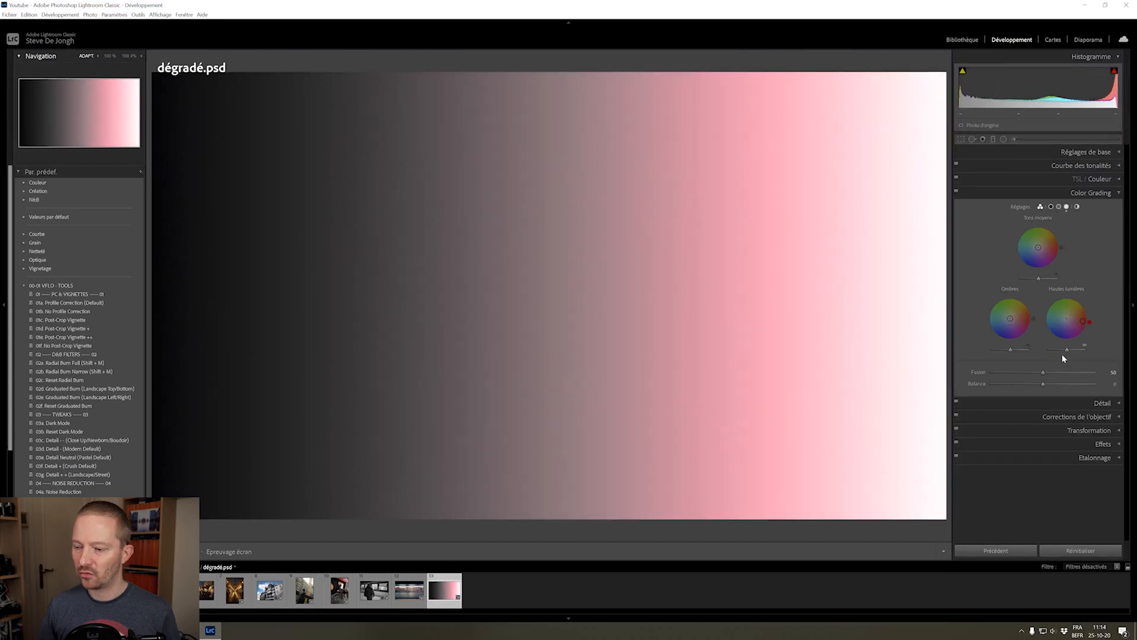
pyautogui.doubleClick(1066, 298)
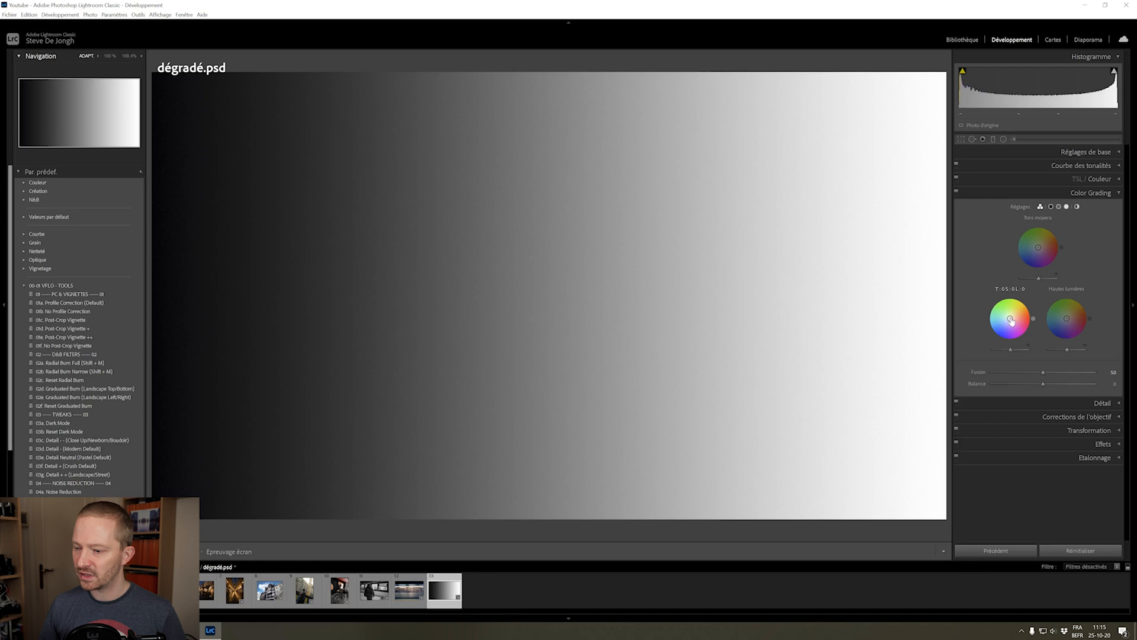
# Tint the shadows blue with hue 235, the midtones green with hue 117 and the highlights red, each at saturation 100
pyautogui.moveTo(1010, 318); pyautogui.dragTo(1000, 332)
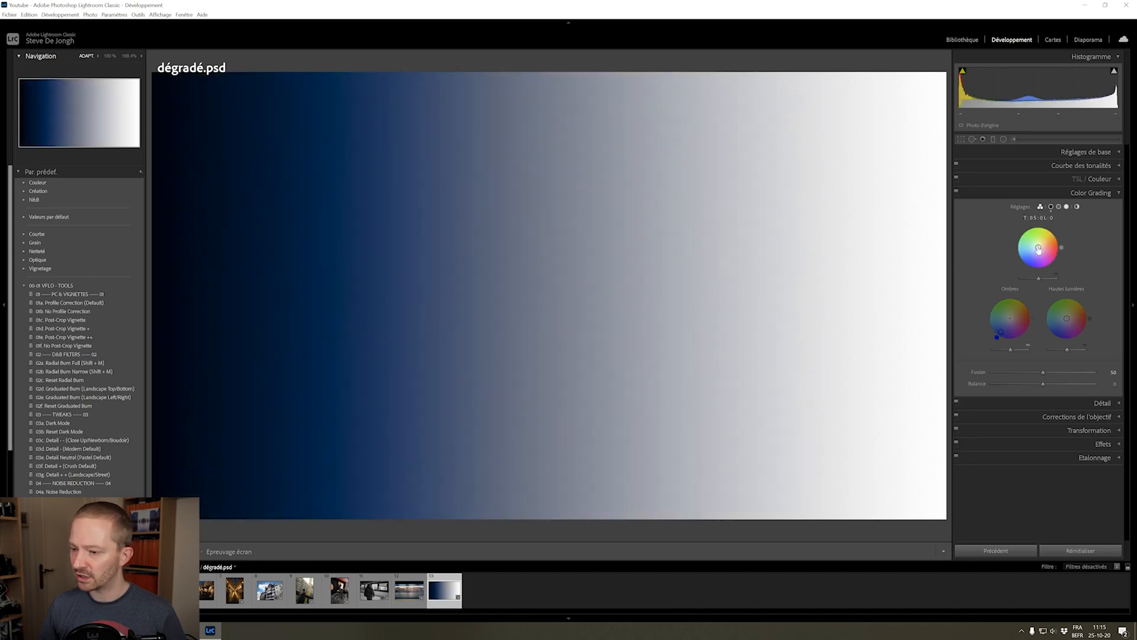
pyautogui.moveTo(1038, 247); pyautogui.dragTo(1031, 232)
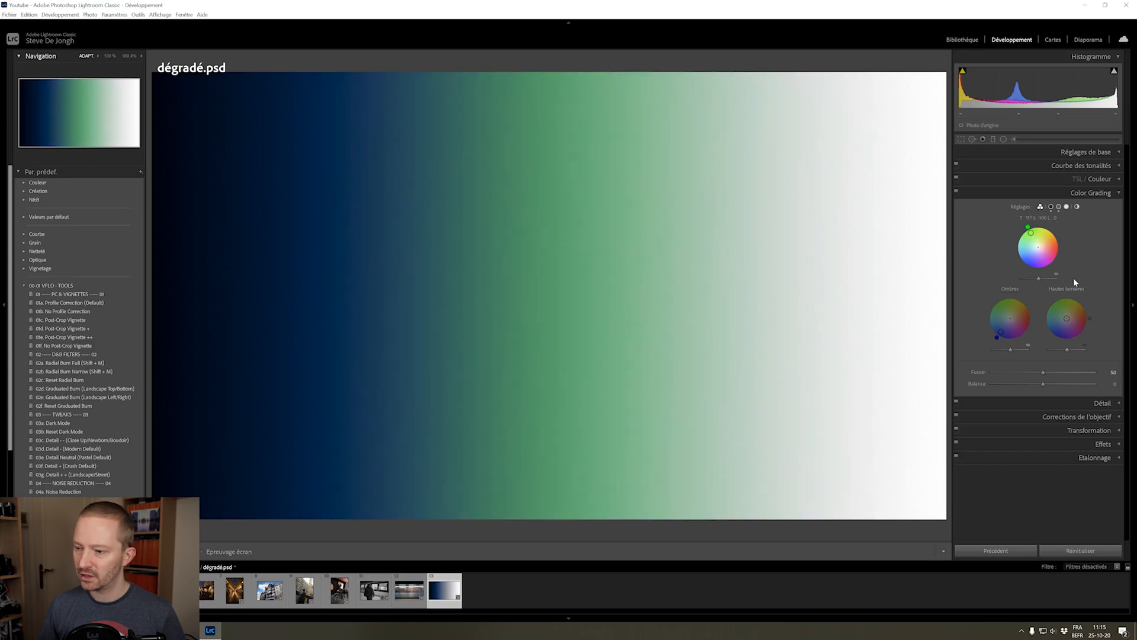
pyautogui.moveTo(1067, 318); pyautogui.dragTo(1082, 320)
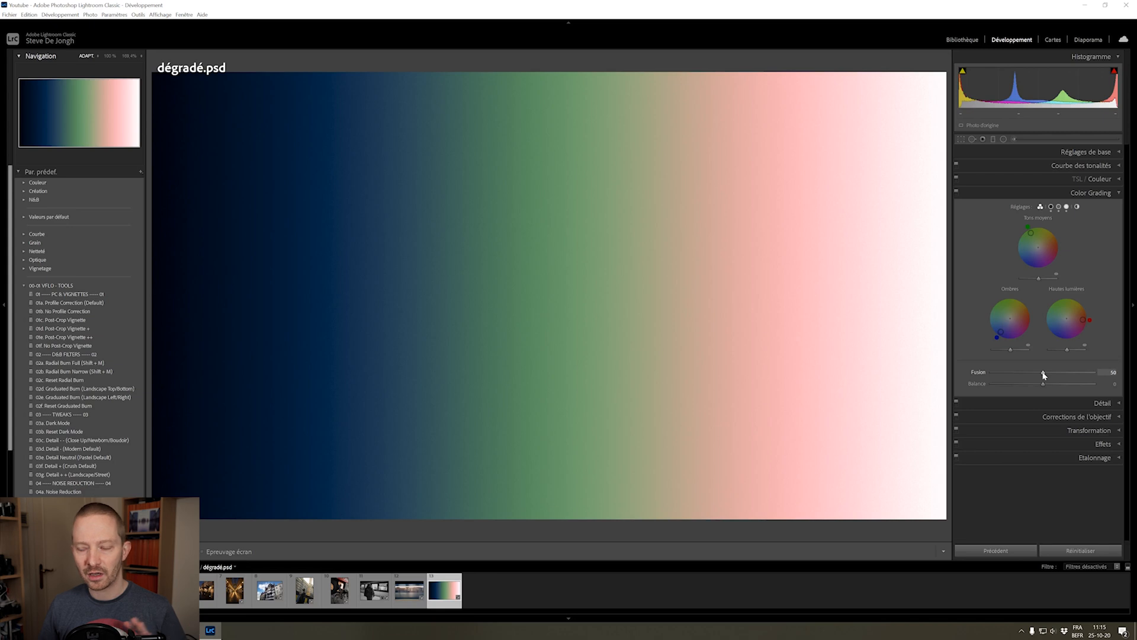
# Try the blending at 0 and 100, then remove the midtone tint and reapply it as green with hue 122 and saturation 100
pyautogui.moveTo(1046, 372); pyautogui.dragTo(973, 375)
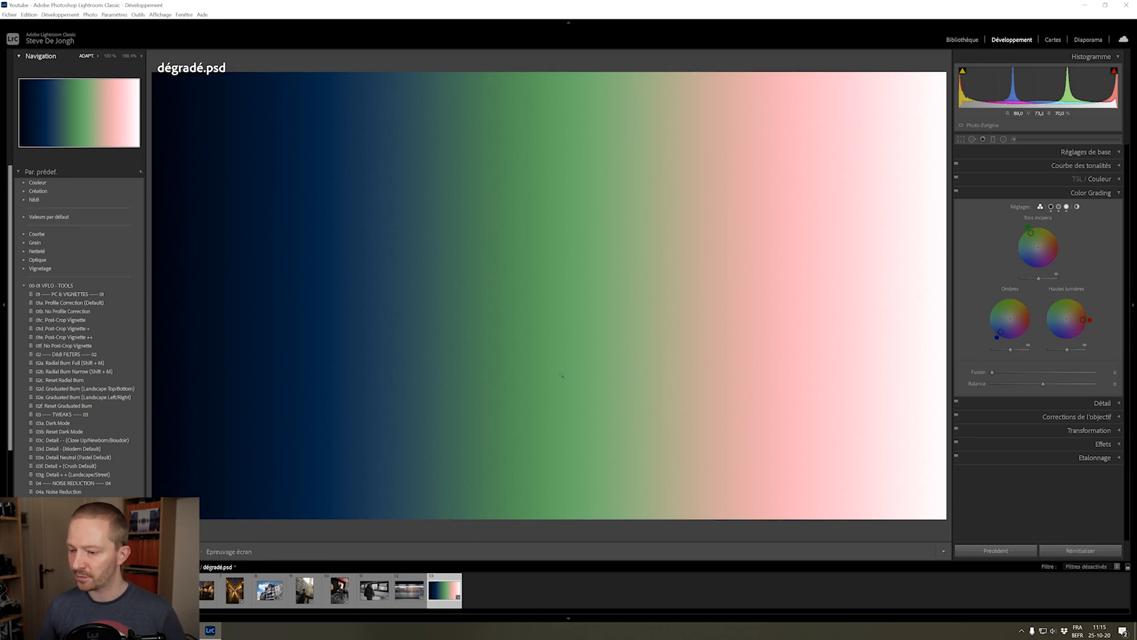
pyautogui.moveTo(992, 372); pyautogui.dragTo(1094, 373)
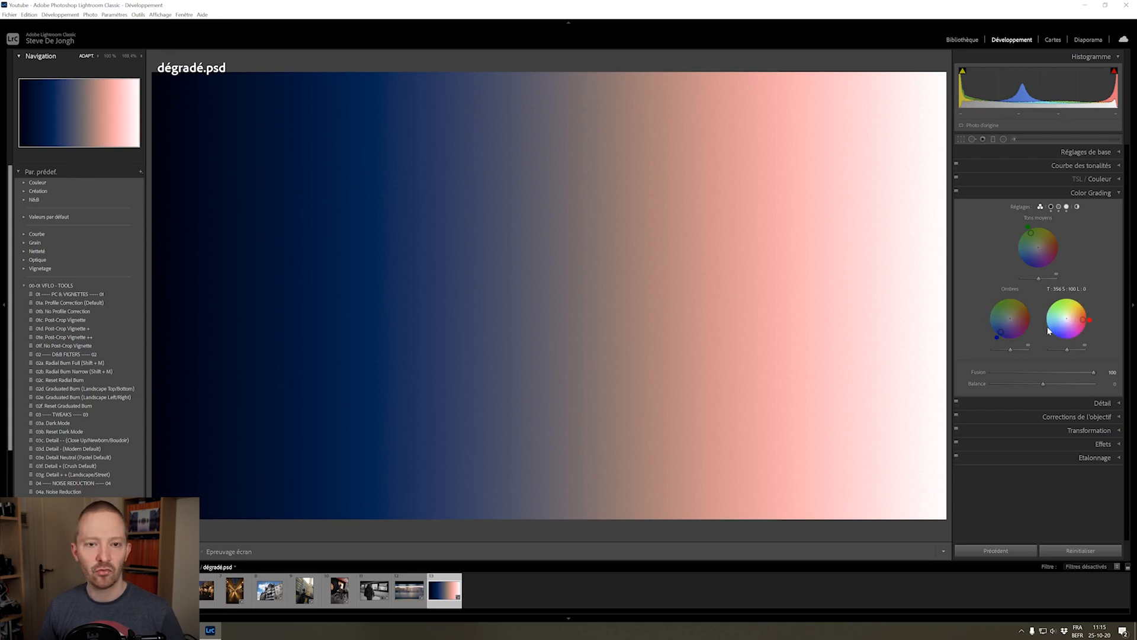
pyautogui.doubleClick(1036, 223)
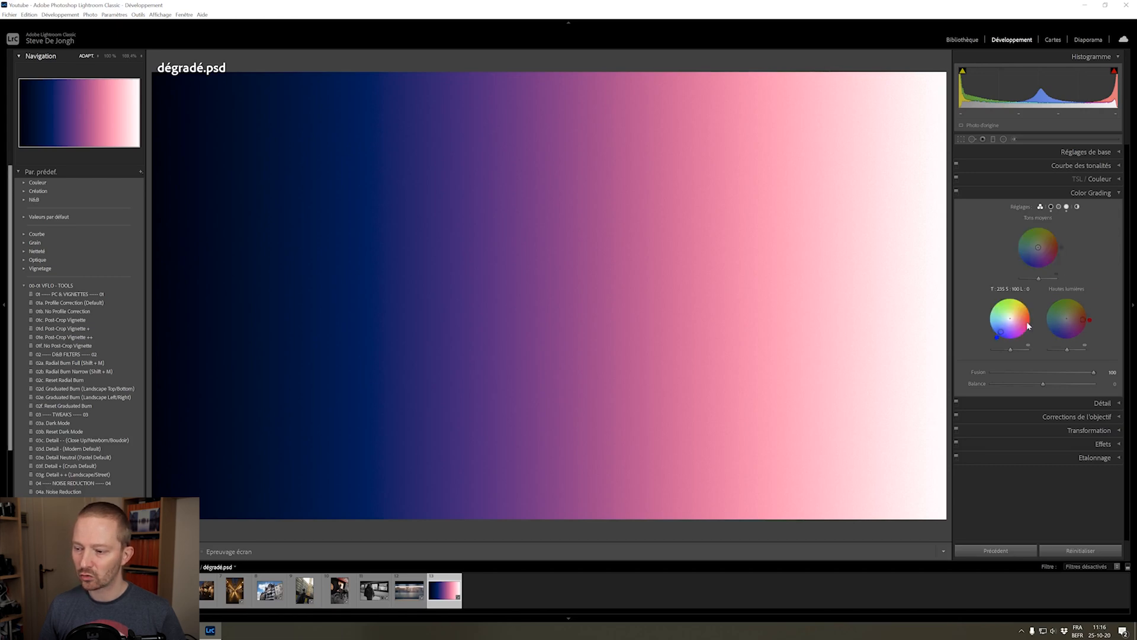
pyautogui.click(1031, 235)
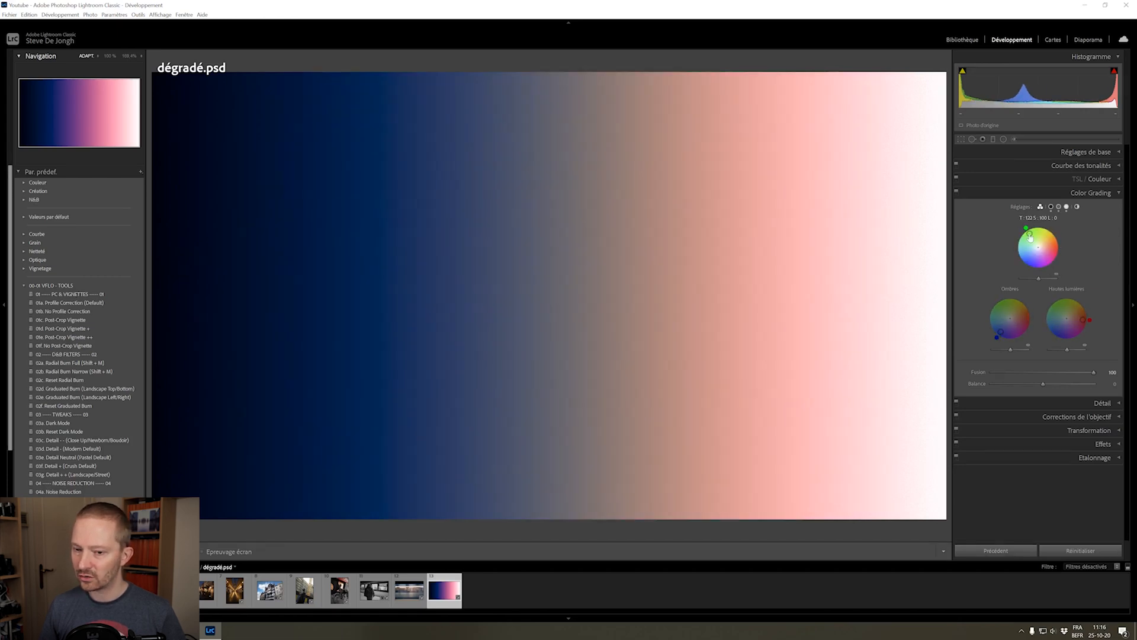
# Lower the blending to 48 and then 42, and reset it to its default of 50
pyautogui.moveTo(1094, 372); pyautogui.dragTo(1041, 375)
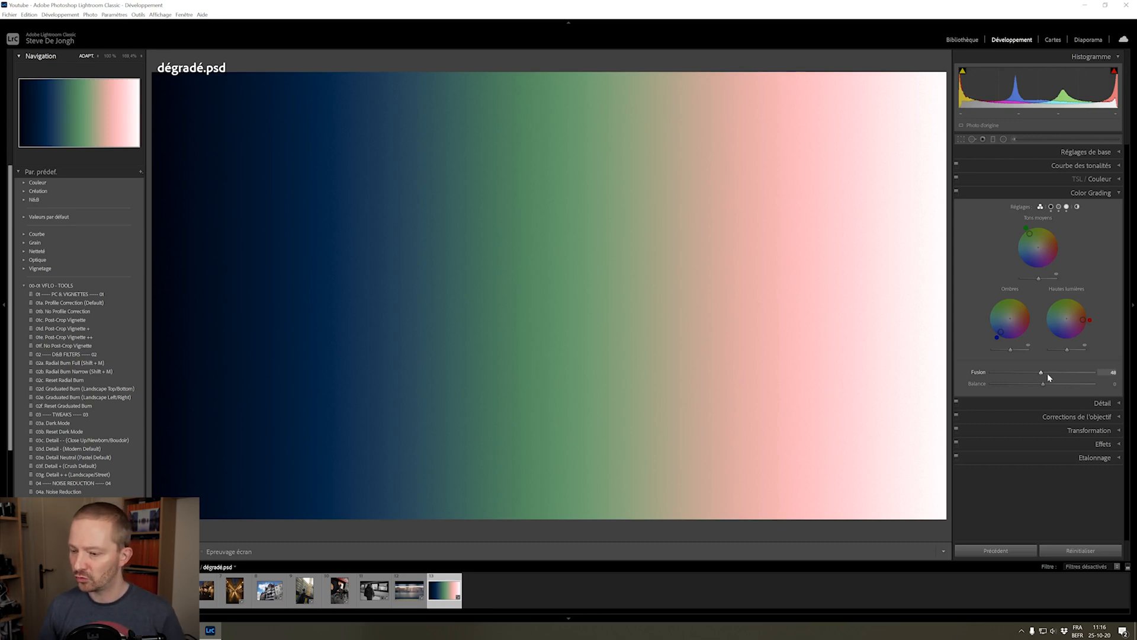
pyautogui.moveTo(1049, 372)
pyautogui.mouseDown()
pyautogui.moveTo(1067, 373)
pyautogui.moveTo(1017, 369)
pyautogui.moveTo(1035, 369)
pyautogui.mouseUp()
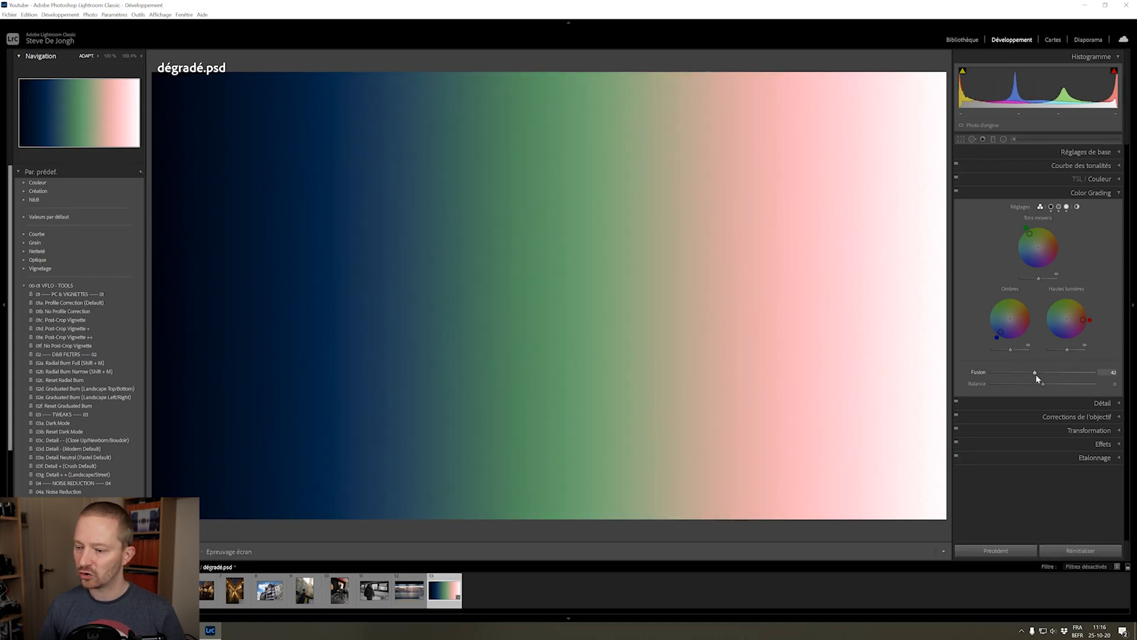
pyautogui.doubleClick(1035, 373)
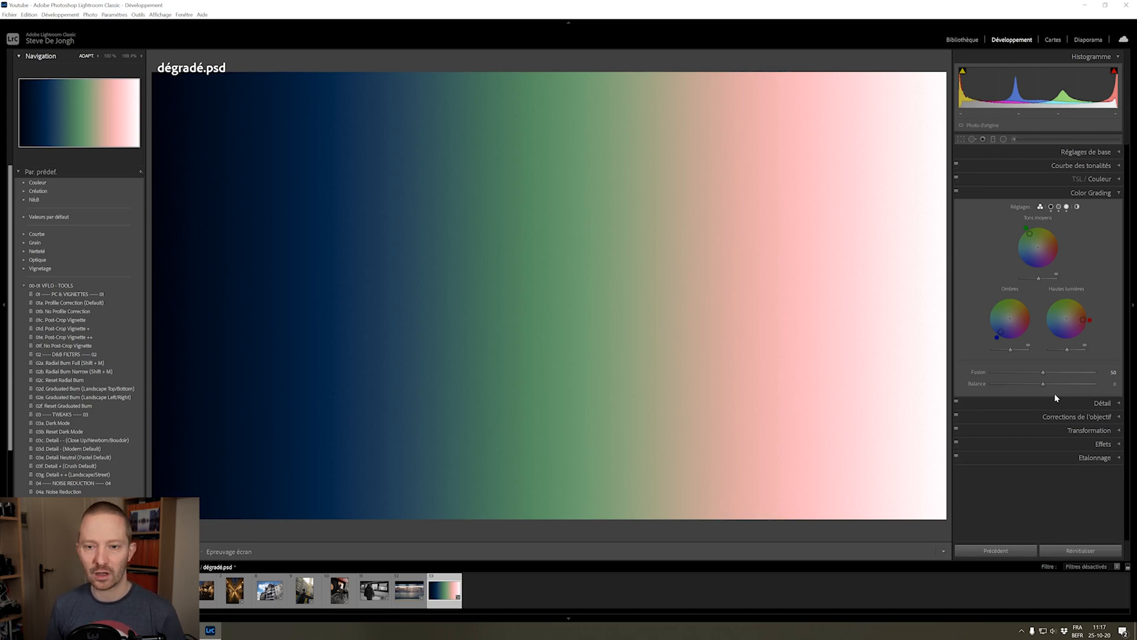
# Try the balance at -73, +87 and +40, then reset it to its default
pyautogui.moveTo(1044, 384); pyautogui.dragTo(1007, 389)
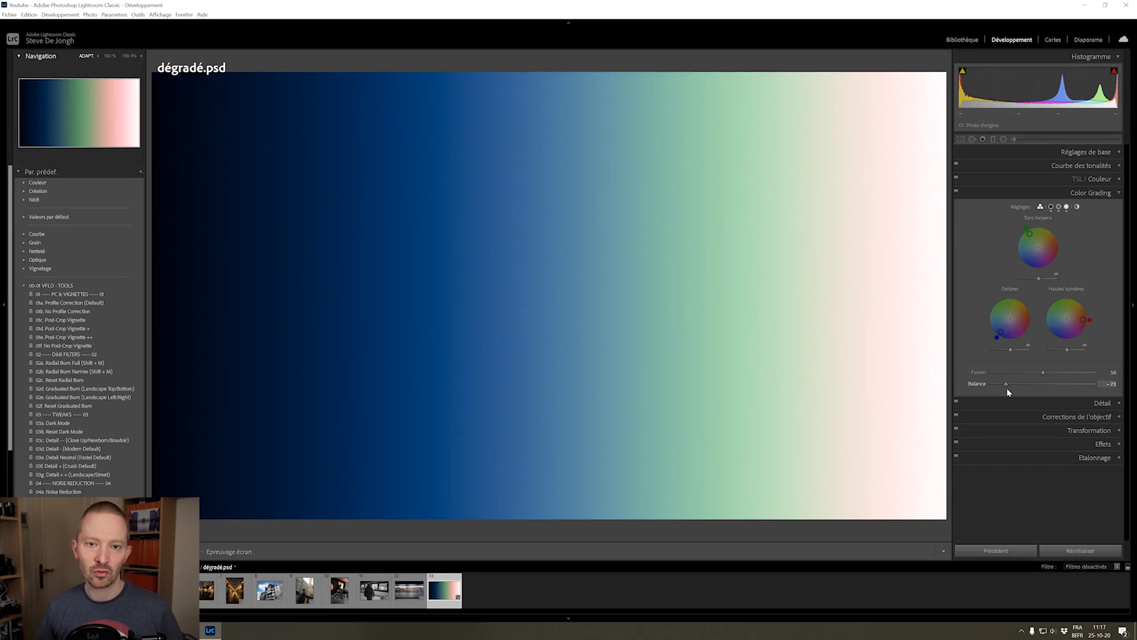
pyautogui.moveTo(1008, 389); pyautogui.dragTo(1088, 388)
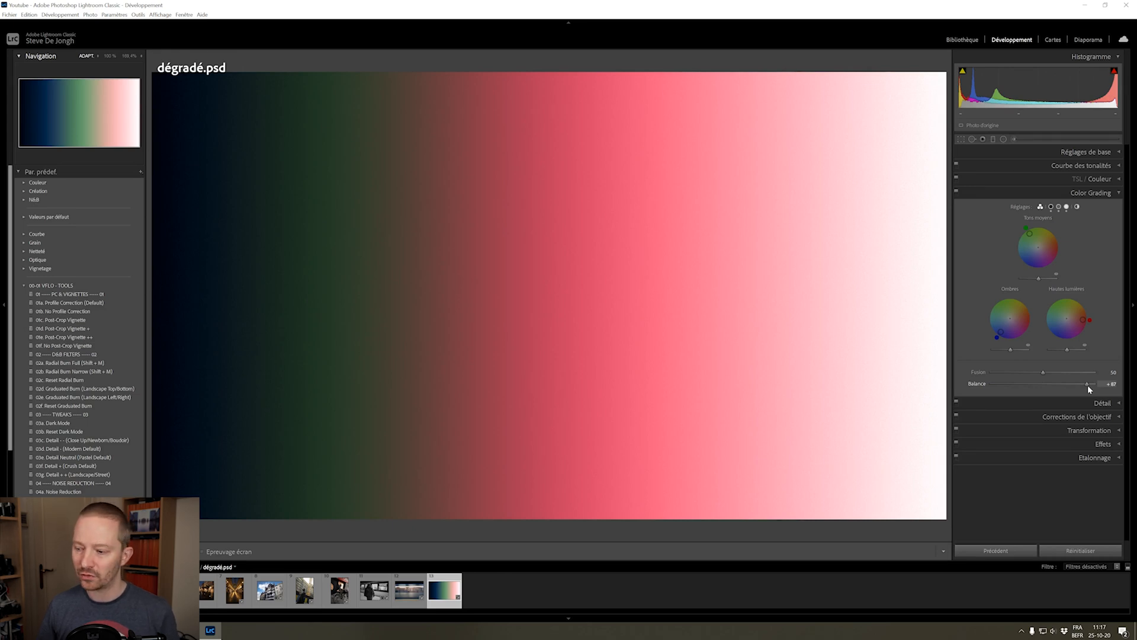
pyautogui.moveTo(1090, 389); pyautogui.dragTo(1065, 384)
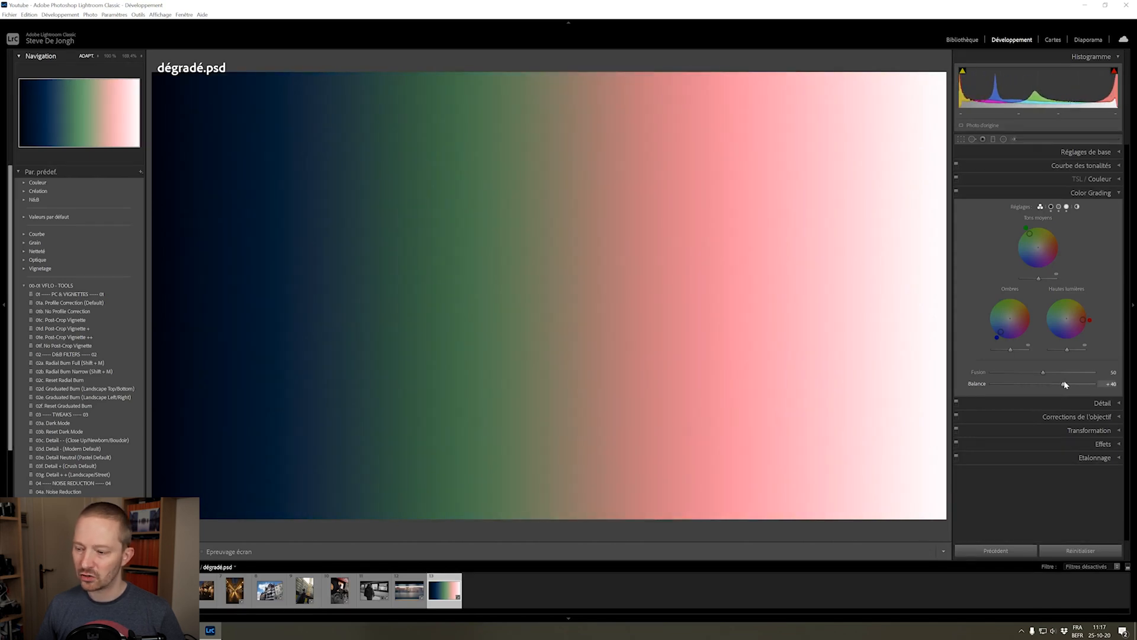
pyautogui.doubleClick(1063, 385)
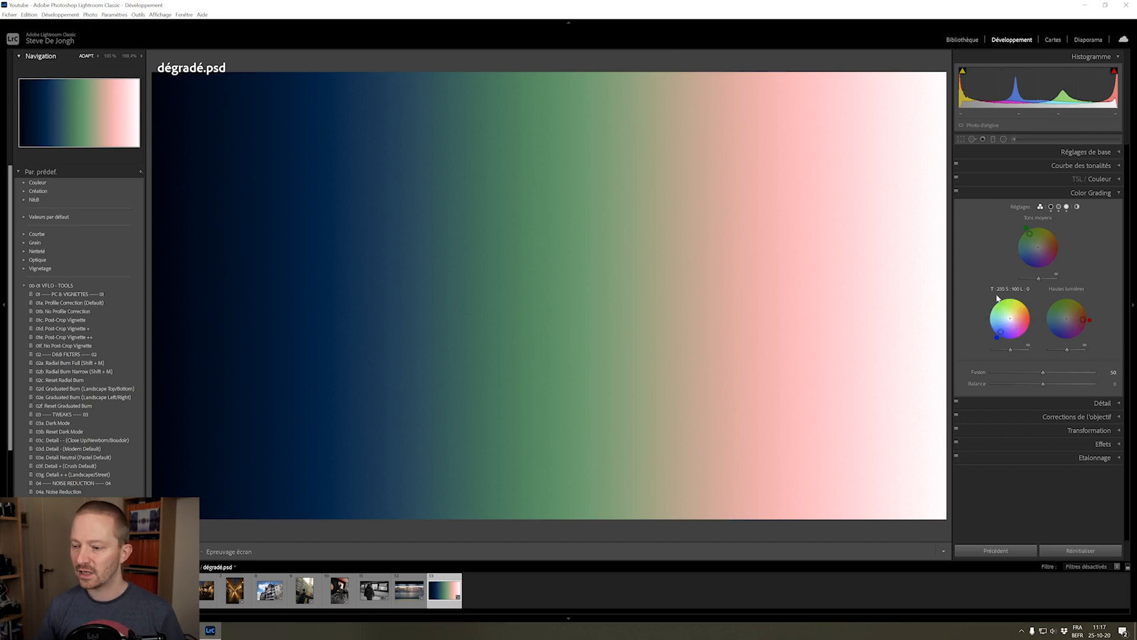
# Set the shadow hue to 240 and luminance to +11 in the single-wheel view, then view the midtone and highlight wheels
pyautogui.click(1052, 207)
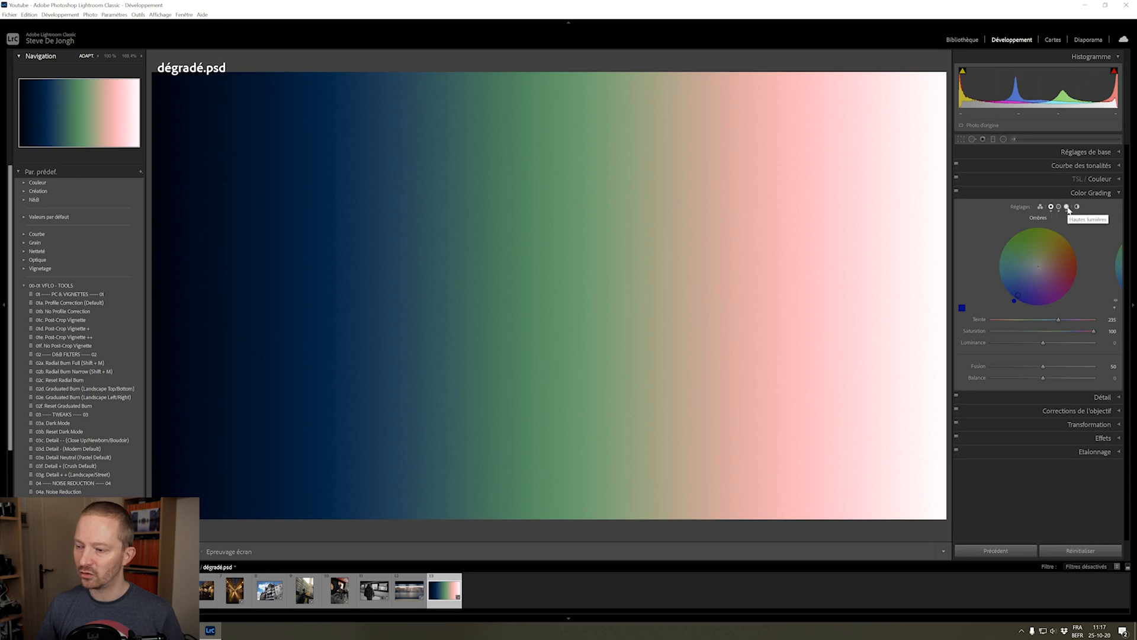
pyautogui.moveTo(1059, 320); pyautogui.dragTo(1043, 362)
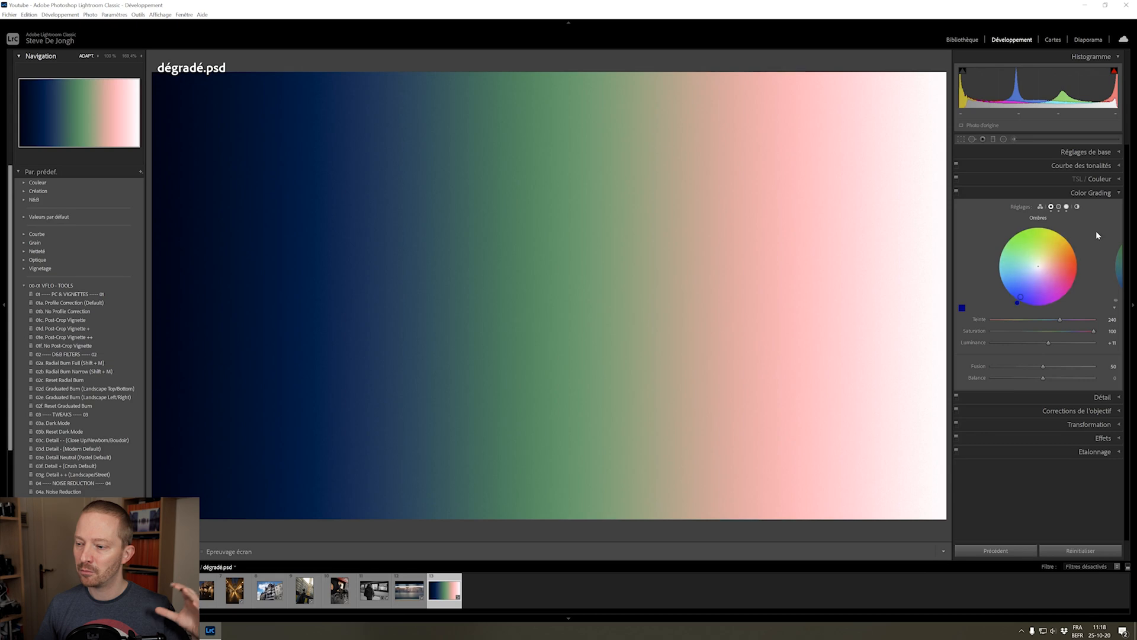
pyautogui.click(1059, 207)
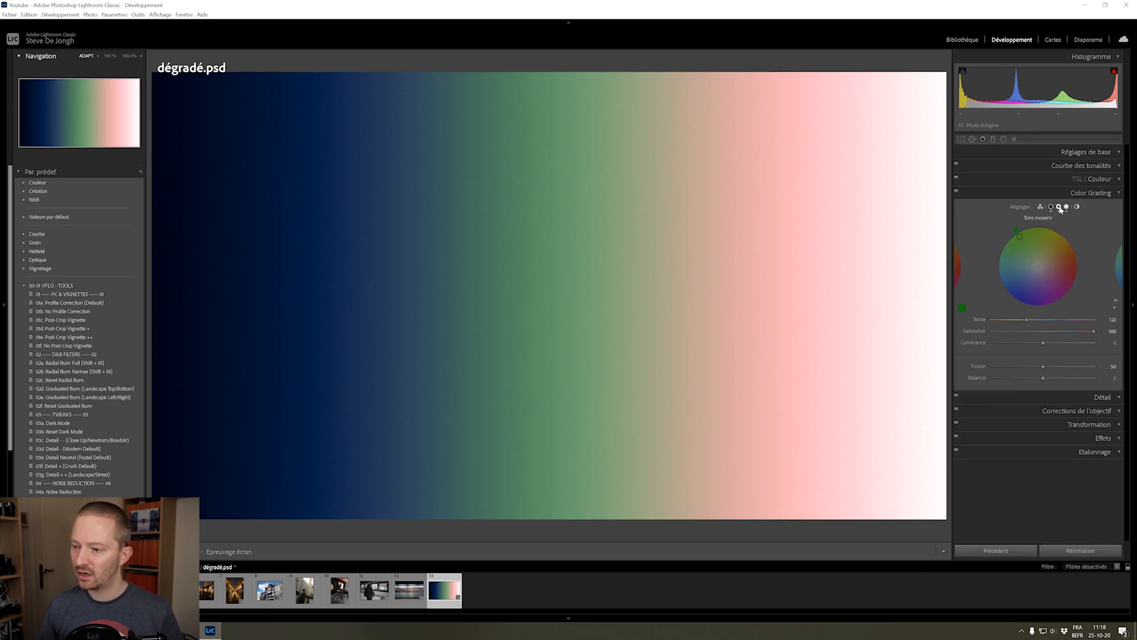
pyautogui.click(1067, 207)
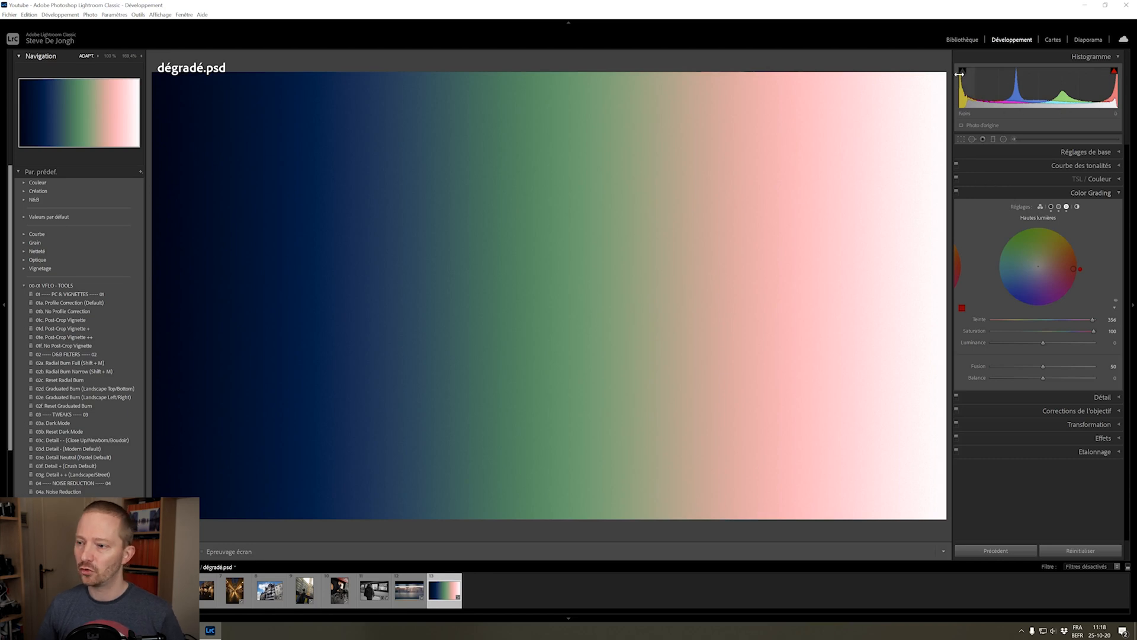
# Pick R0000166.DNG, the photo of the man walking past the stone building, from the library grid and open it for developing
pyautogui.click(963, 40)
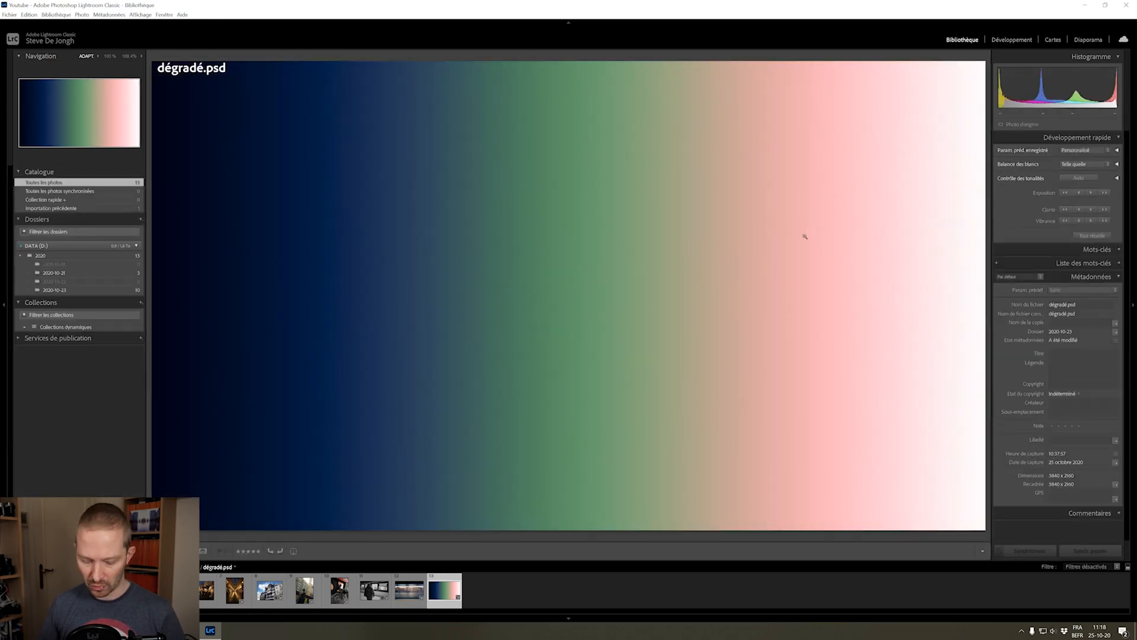
pyautogui.press('g')
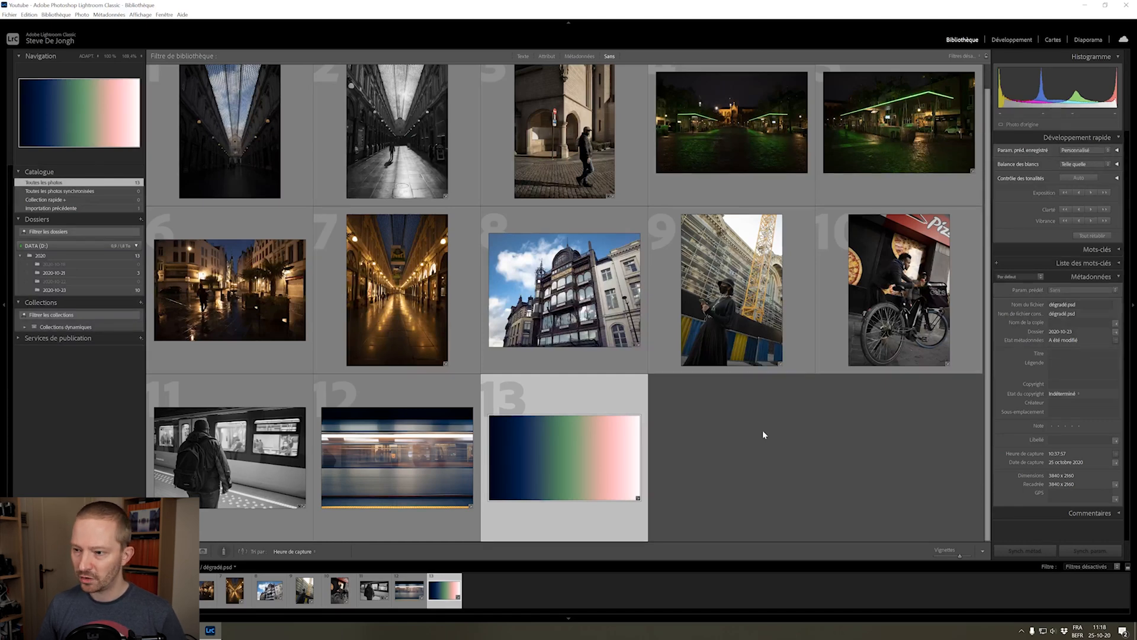
pyautogui.click(569, 178)
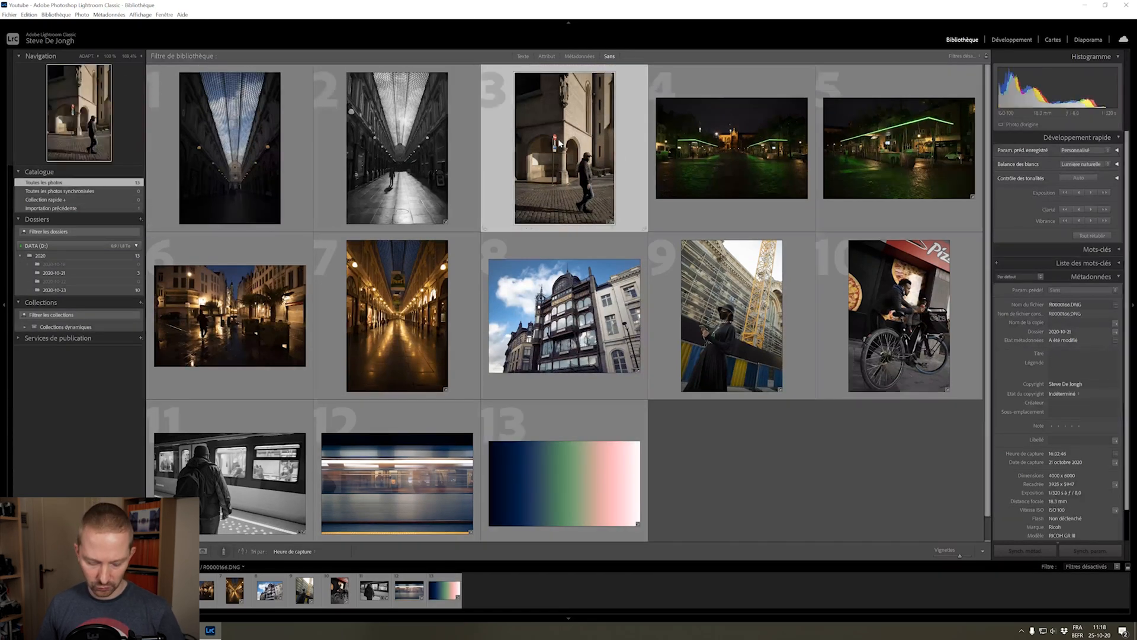
pyautogui.press('d')
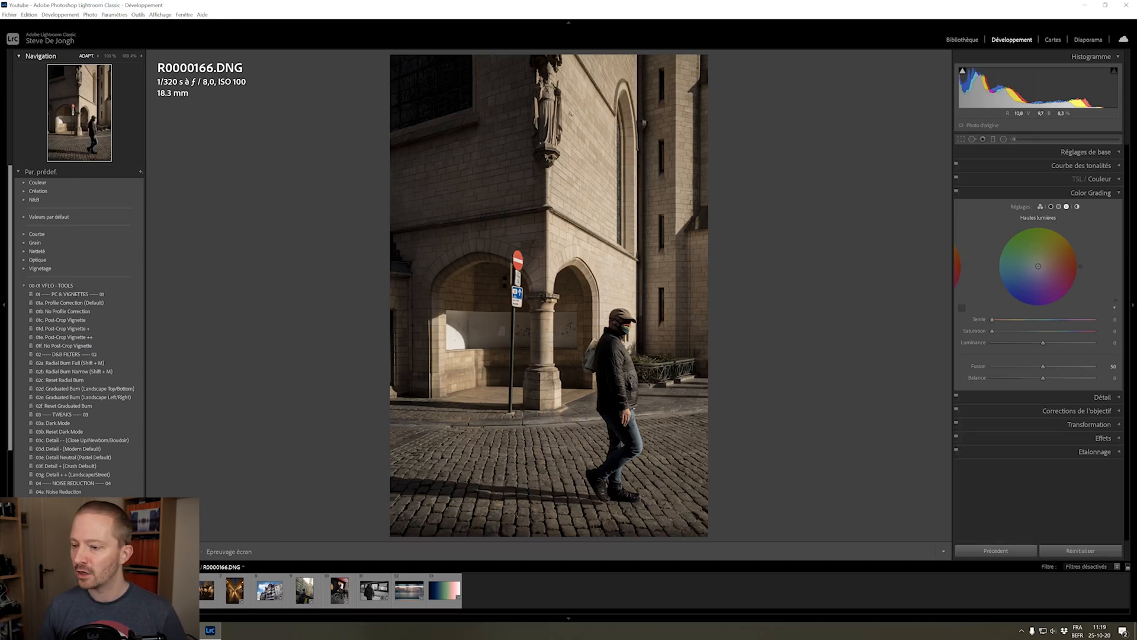
# Tint the photo's shadows blue with hue about 221 and saturation 45, and set their luminance to -10
pyautogui.click(1040, 207)
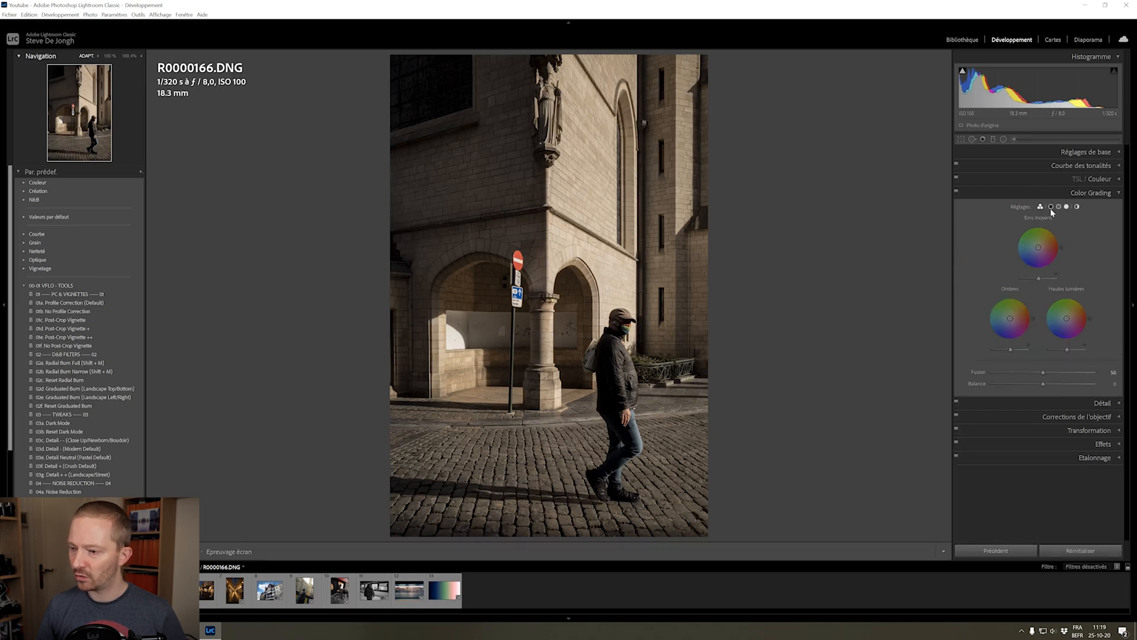
pyautogui.click(1051, 207)
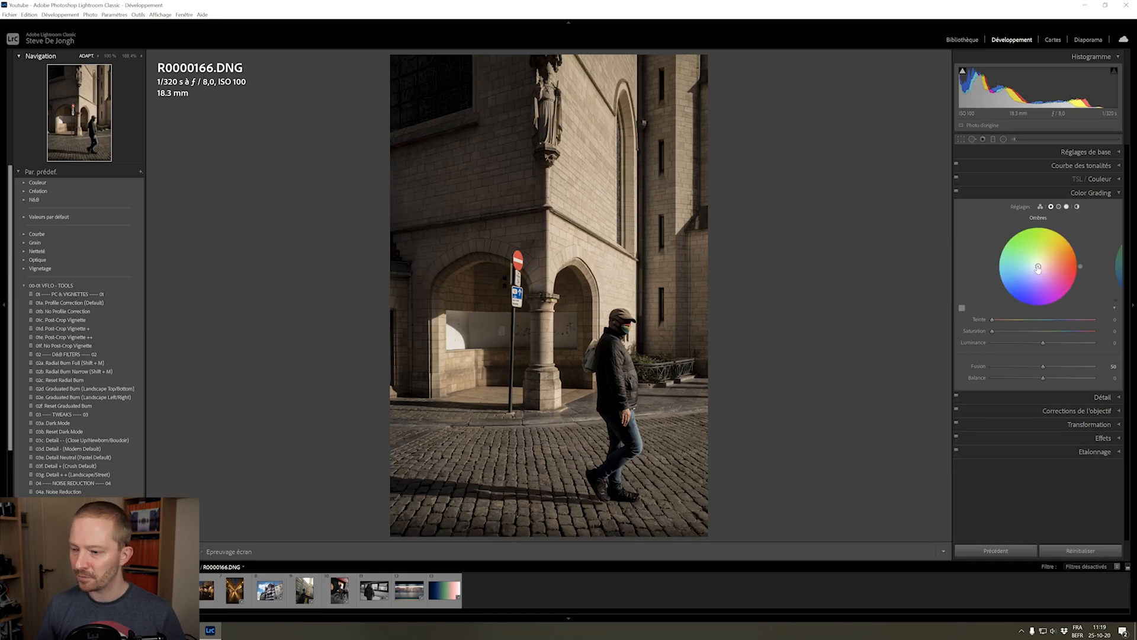
pyautogui.moveTo(1038, 270); pyautogui.dragTo(1022, 279)
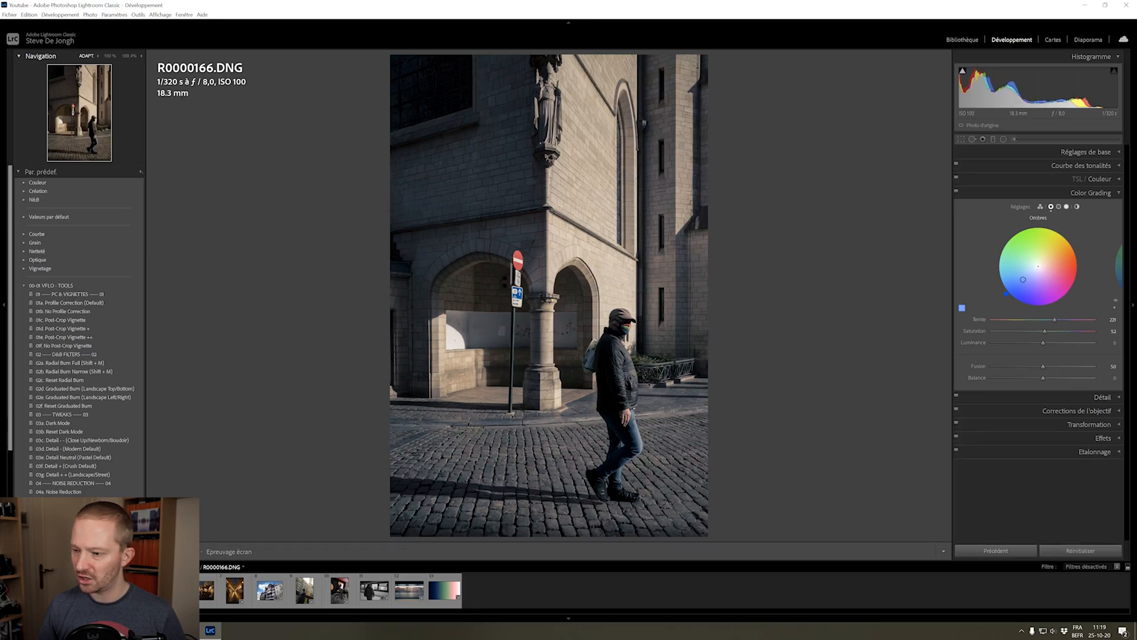
pyautogui.moveTo(1046, 330)
pyautogui.mouseDown()
pyautogui.moveTo(1073, 332)
pyautogui.moveTo(1037, 334)
pyautogui.mouseUp()
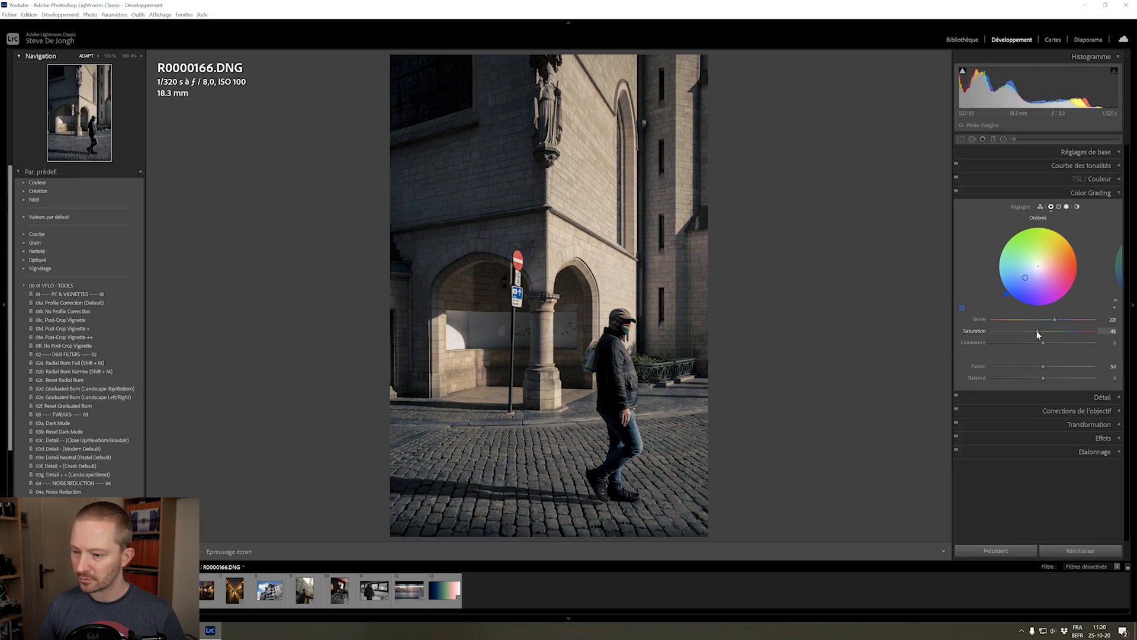
pyautogui.moveTo(1043, 342); pyautogui.dragTo(1039, 347)
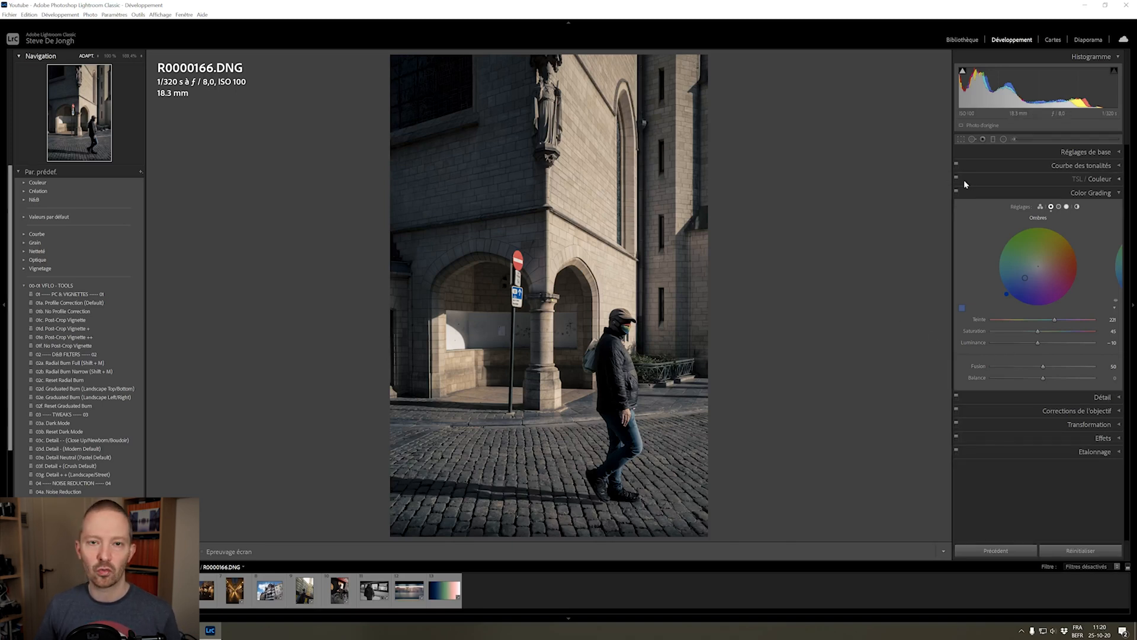
# Tint the midtones a soft orange with hue about 37 and low saturation, and set their luminance to +11
pyautogui.click(1060, 207)
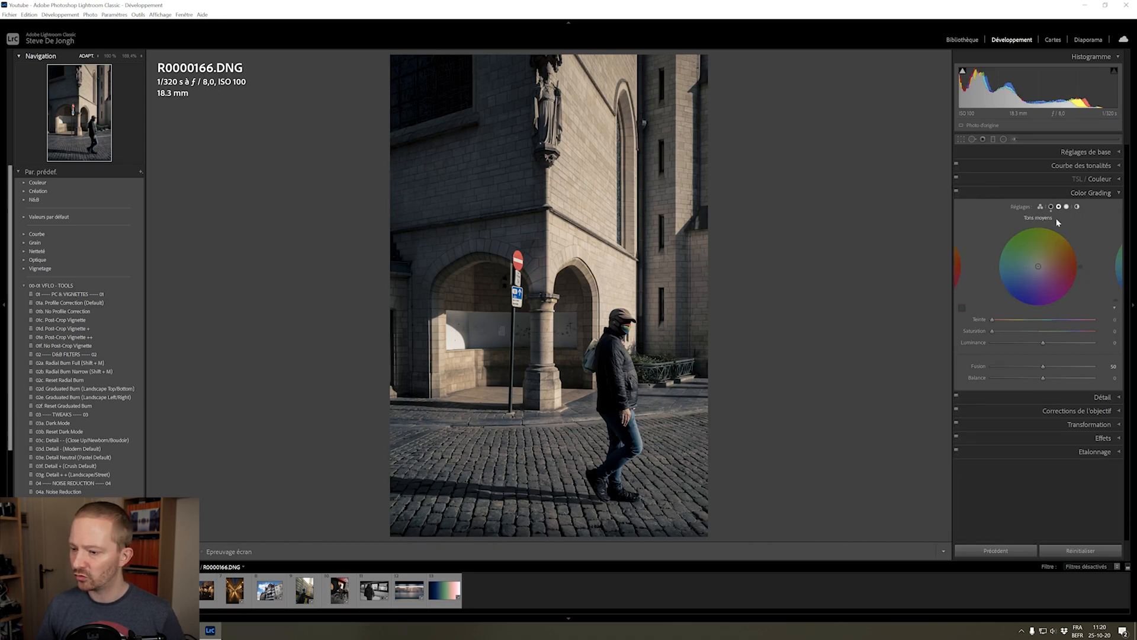
pyautogui.moveTo(1039, 266); pyautogui.dragTo(1044, 261)
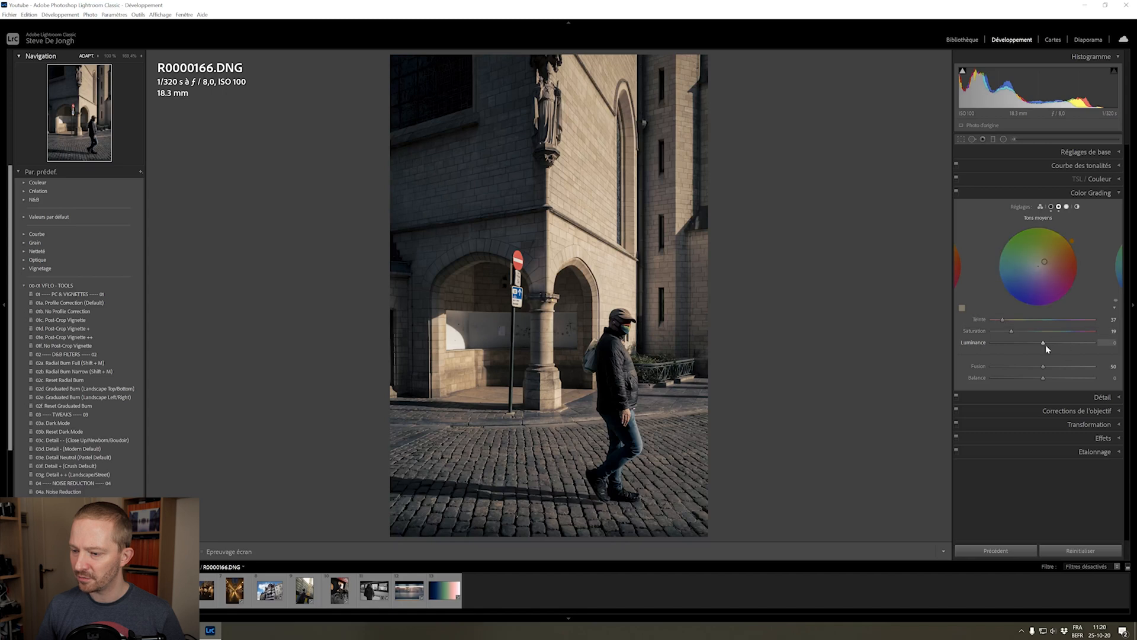
pyautogui.moveTo(1051, 344)
pyautogui.mouseDown()
pyautogui.moveTo(1062, 347)
pyautogui.moveTo(1047, 350)
pyautogui.mouseUp()
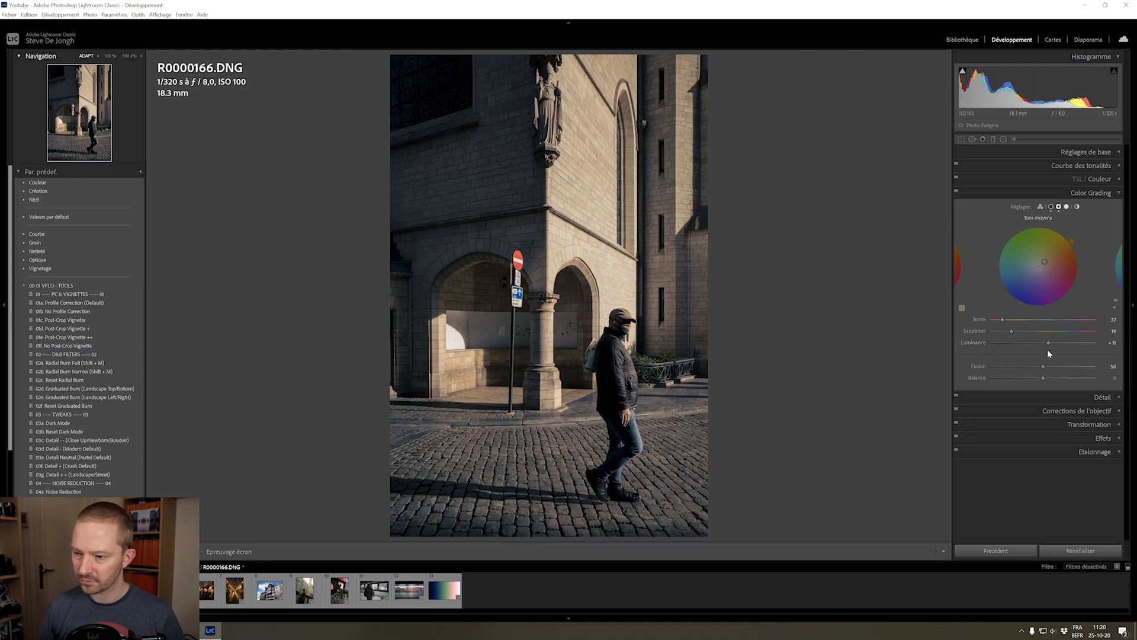
# Compare the photo without and with the colour grading by switching its effect off and on several times
pyautogui.click(956, 194)
pyautogui.click(955, 194)
pyautogui.click(955, 194)
pyautogui.click(955, 195)
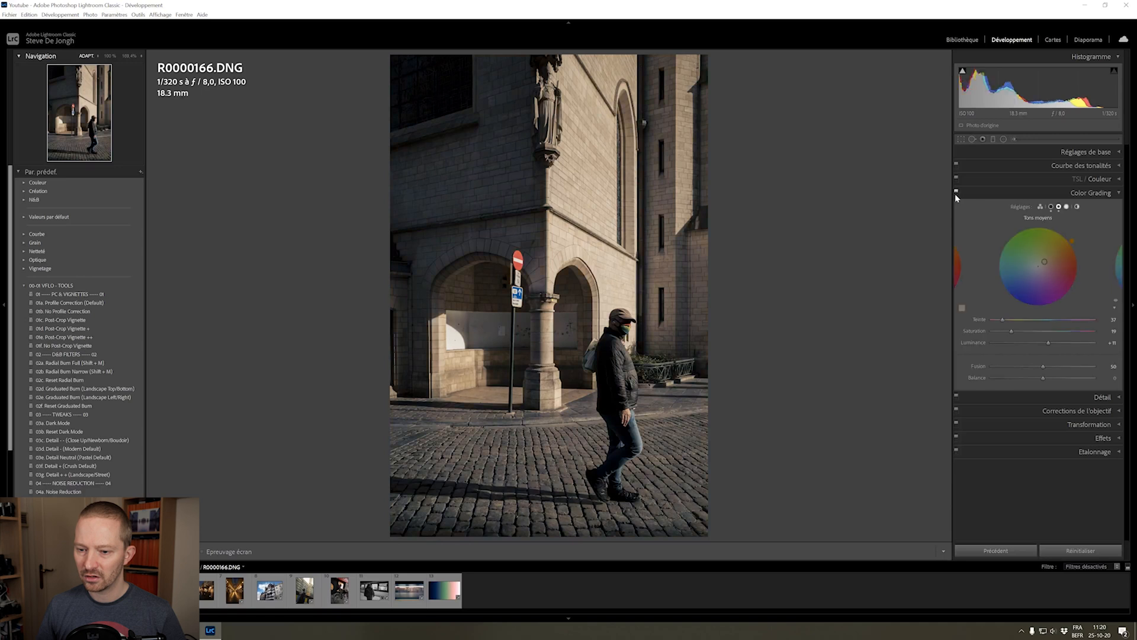
pyautogui.click(956, 194)
pyautogui.click(956, 194)
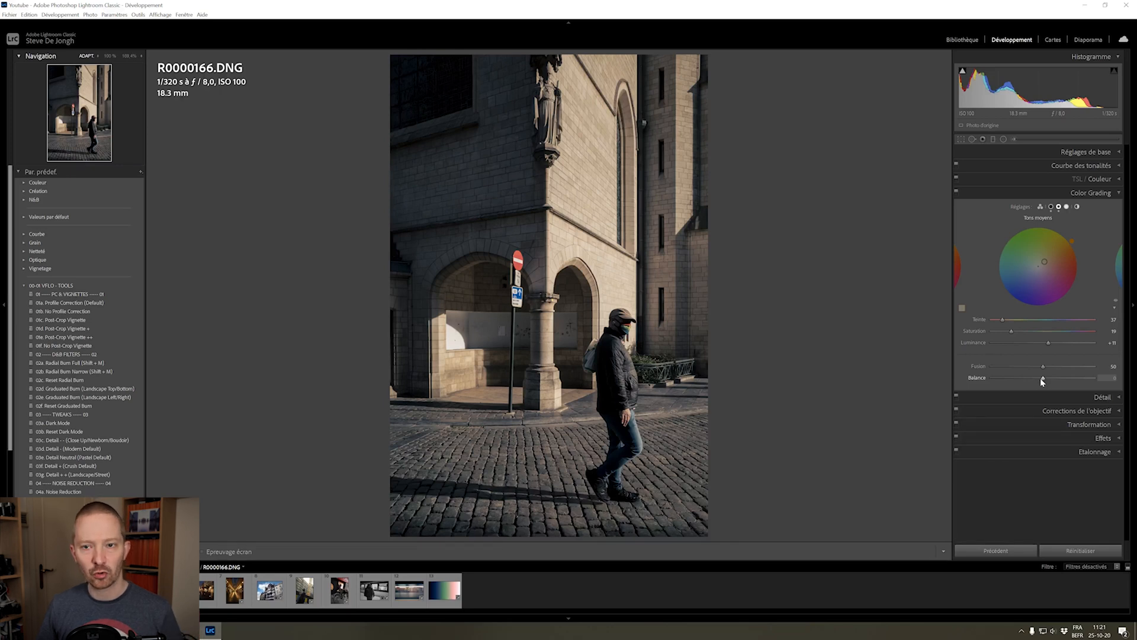
# Try the balance at -100, settle on -32, and compare the photo without and with the colour grading
pyautogui.moveTo(1044, 379); pyautogui.dragTo(954, 390)
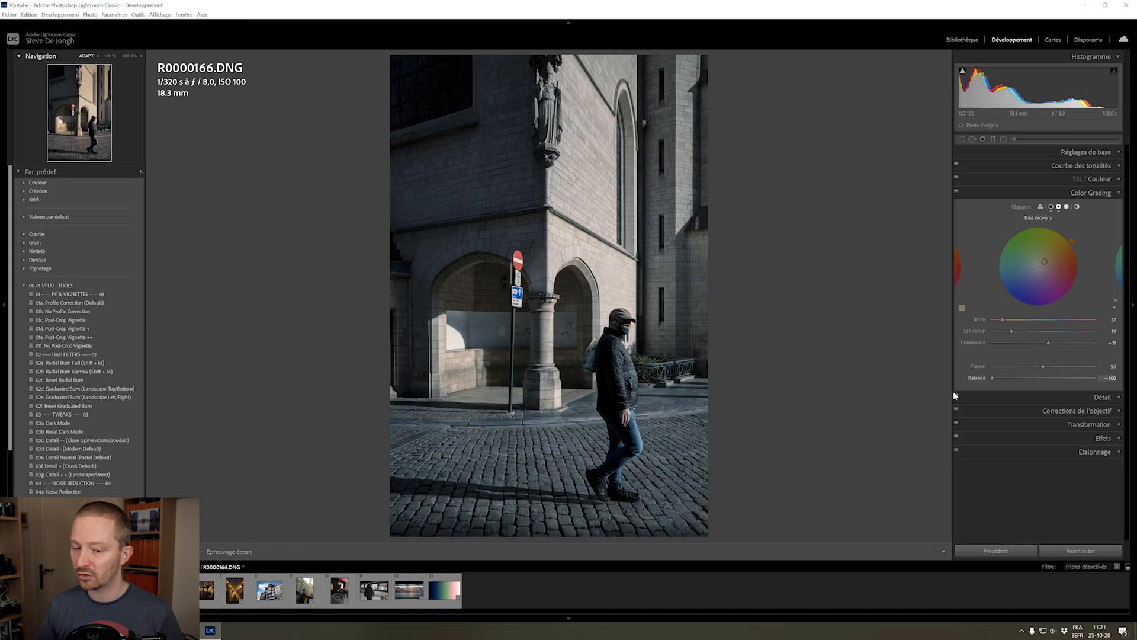
pyautogui.moveTo(971, 392); pyautogui.dragTo(1029, 389)
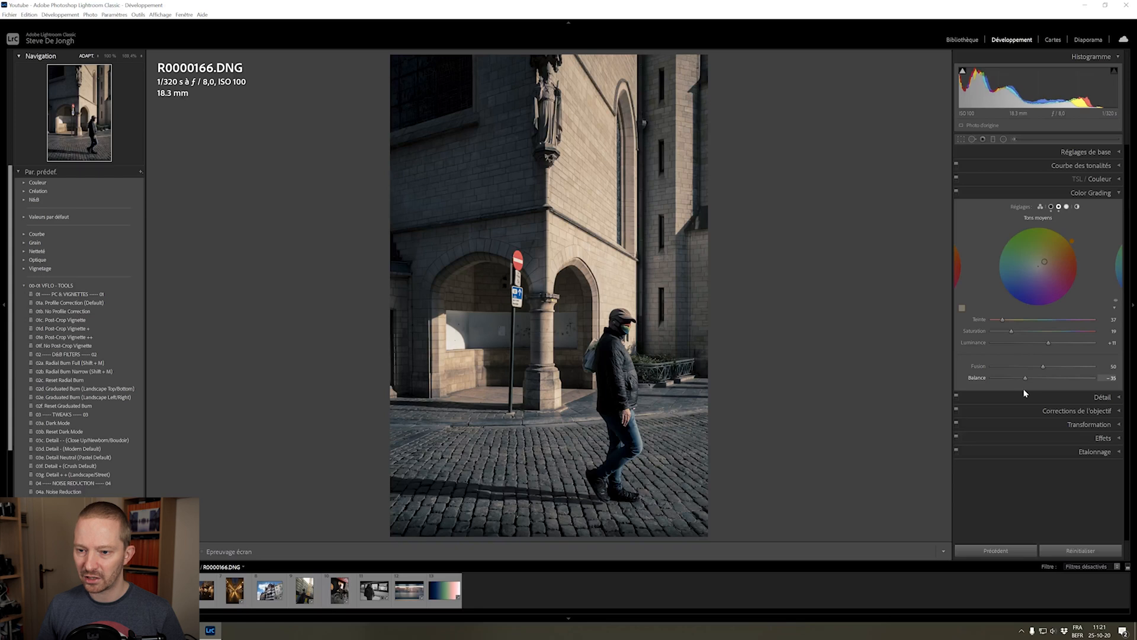
pyautogui.moveTo(1024, 389); pyautogui.dragTo(1026, 391)
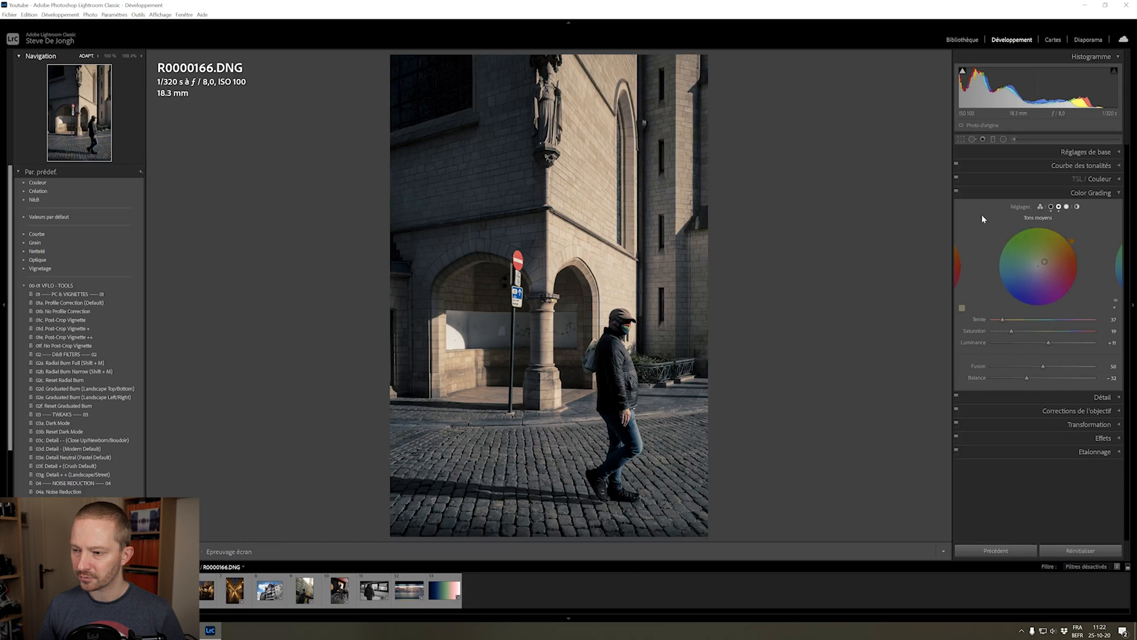
pyautogui.click(957, 192)
pyautogui.click(956, 192)
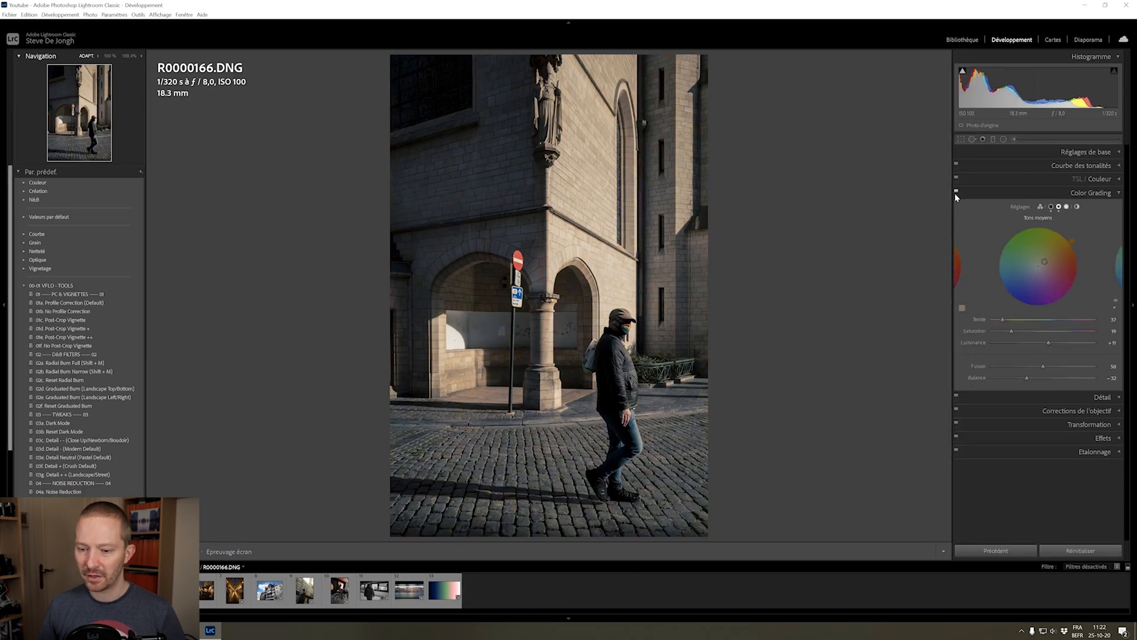